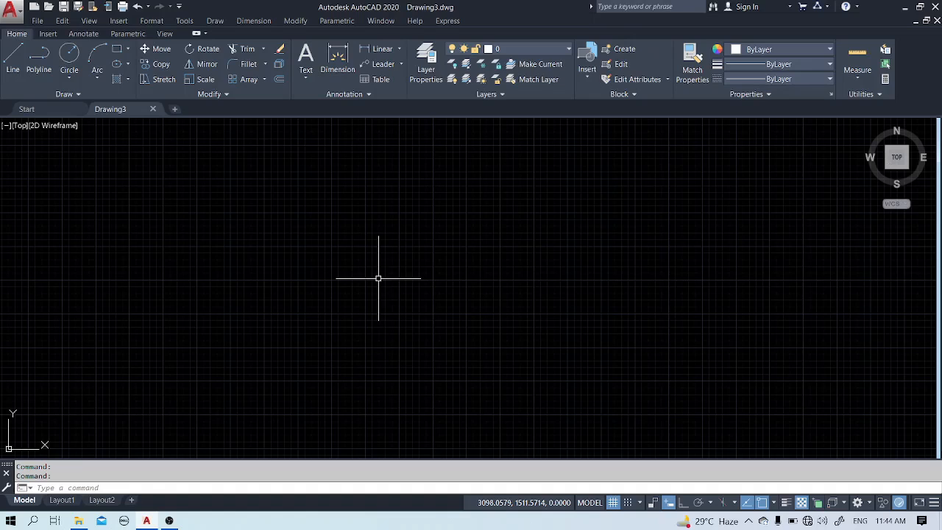
- Draw a circle with a diameter of 80 in the empty drawing area
text(c)
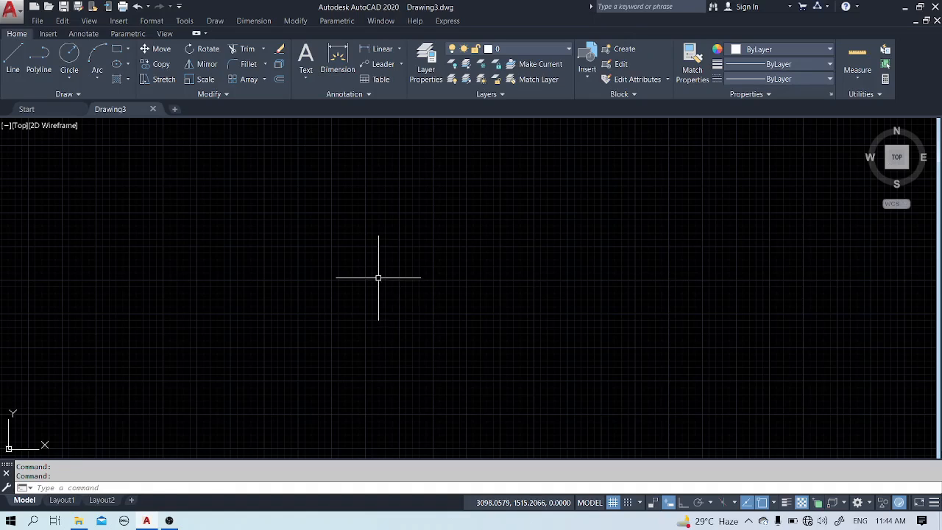
key(Return)
click(396, 294)
text(d)
key(Return)
text(80)
key(Return)
scroll(393, 292, up, 10)
middle_drag(424, 272, 474, 315)
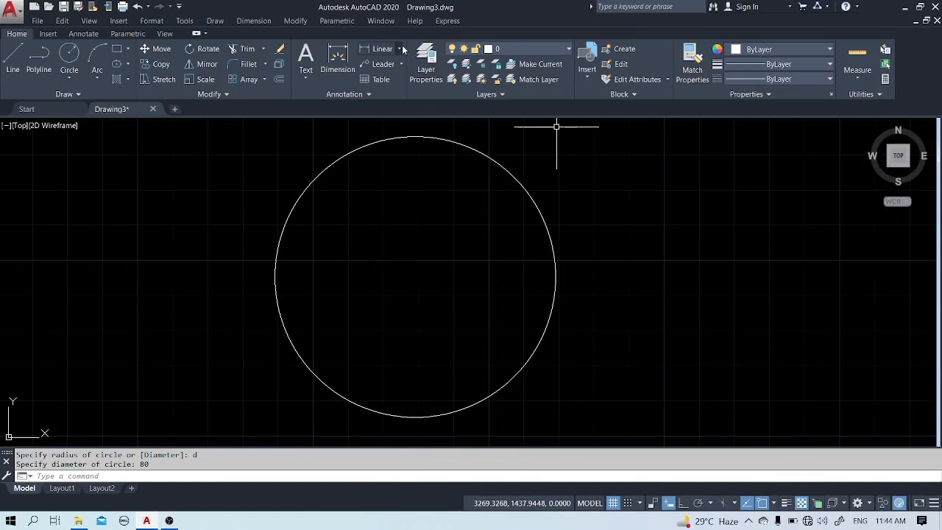
- Draw a concentric circle with a diameter of 45 at the centre of the existing circle
text(c)
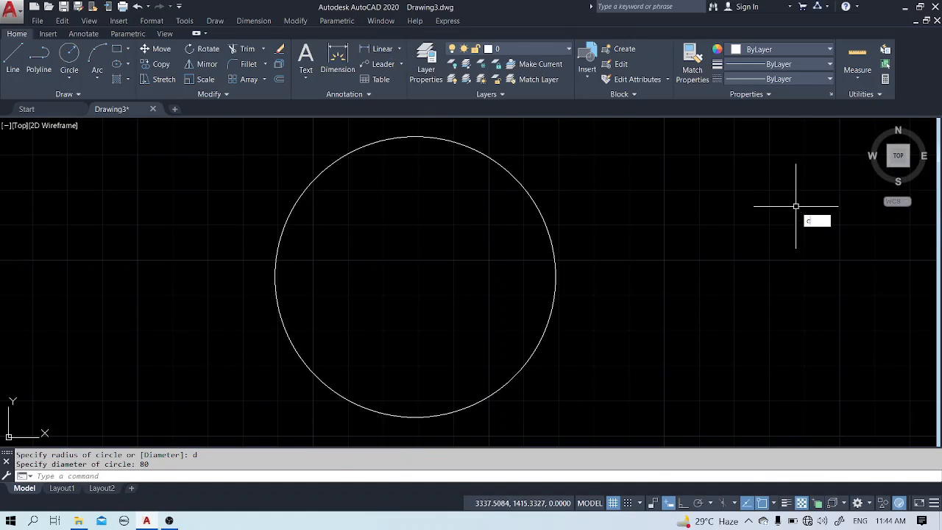
key(Return)
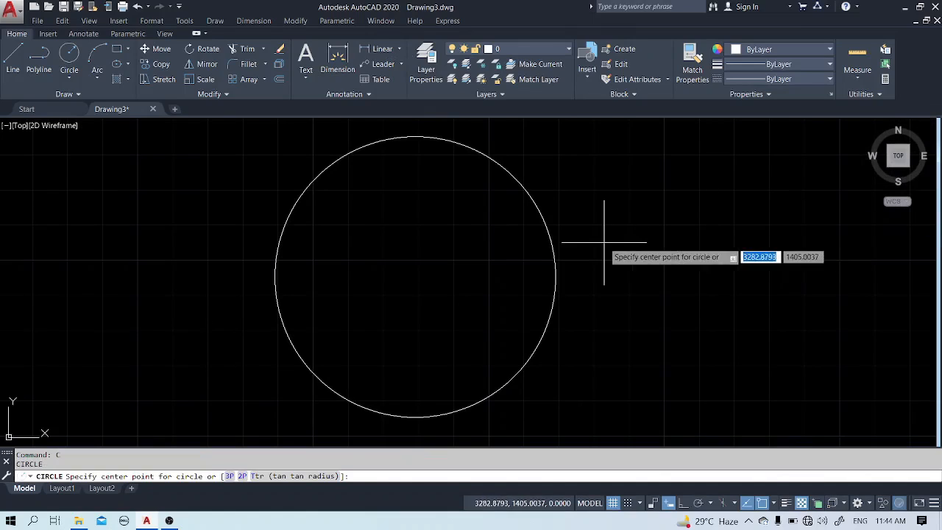
click(415, 277)
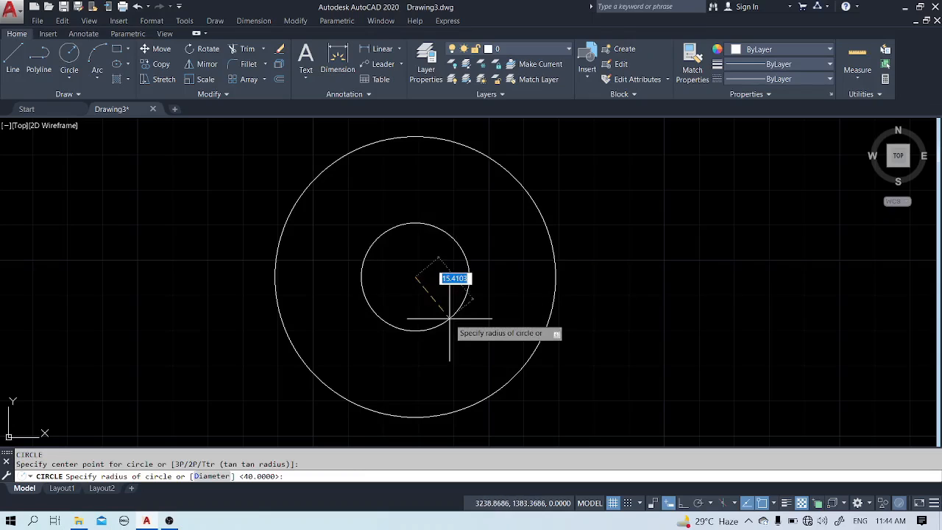
text(d)
key(Return)
text(45)
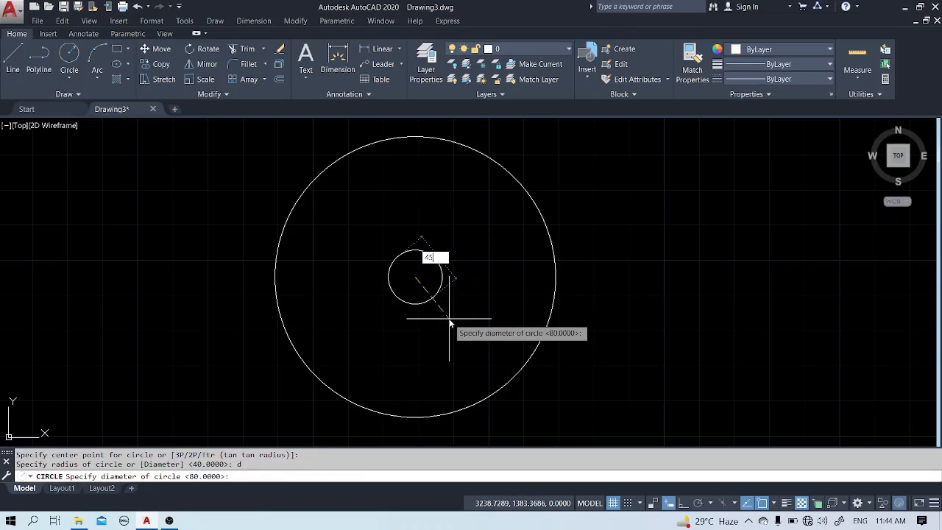
key(Return)
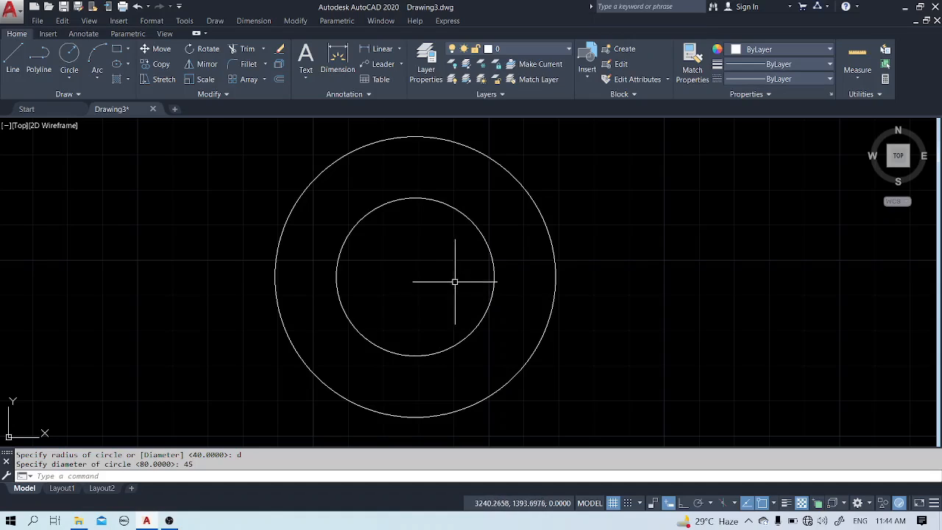
click(400, 50)
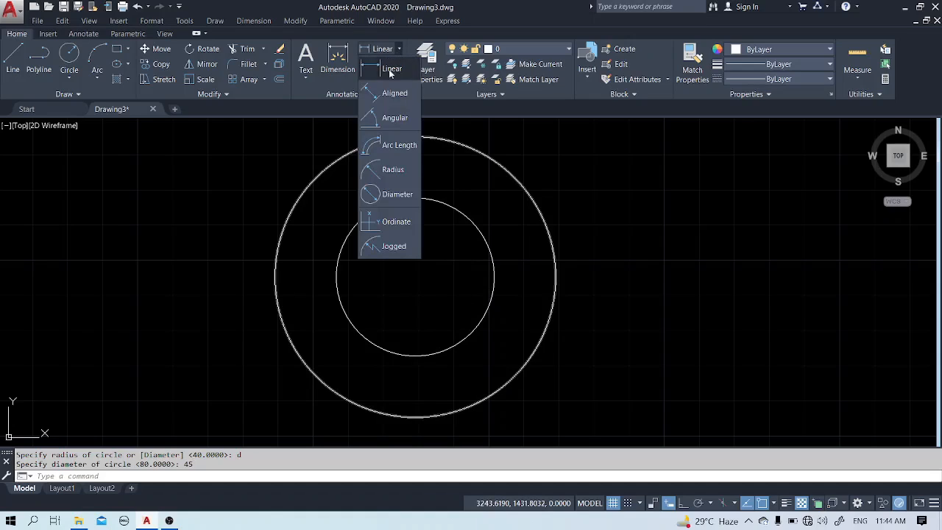
click(390, 193)
click(459, 209)
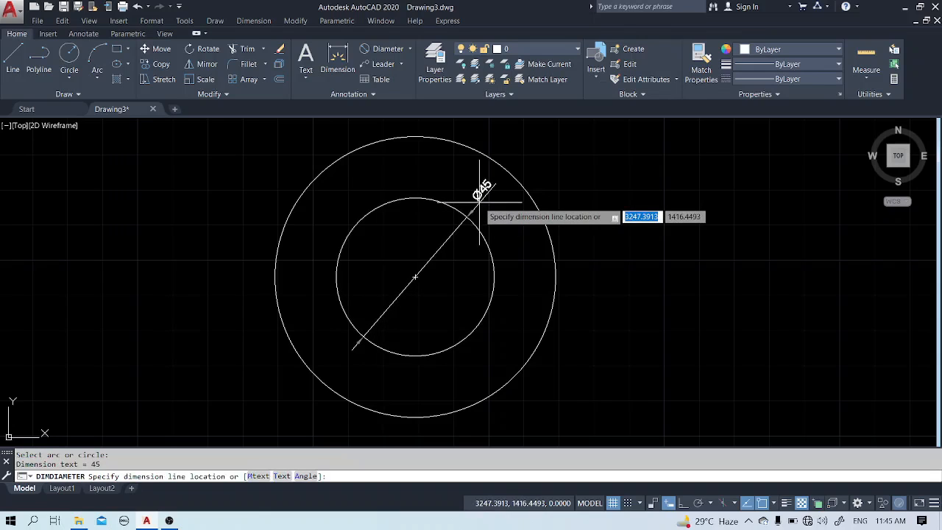
scroll(462, 210, up, 2)
scroll(464, 211, down, 2)
key(Escape)
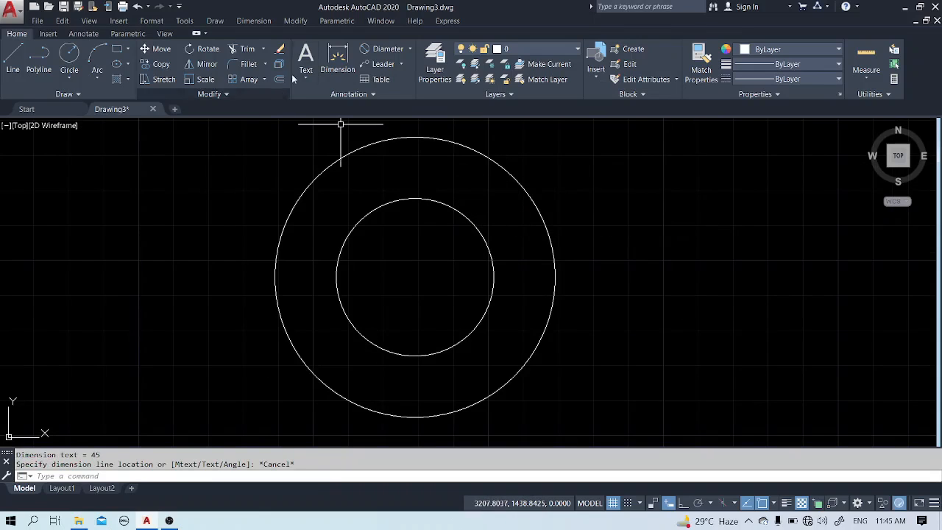
- Place a diameter dimension on the outer circle, then erase that dimension
key(Return)
click(489, 158)
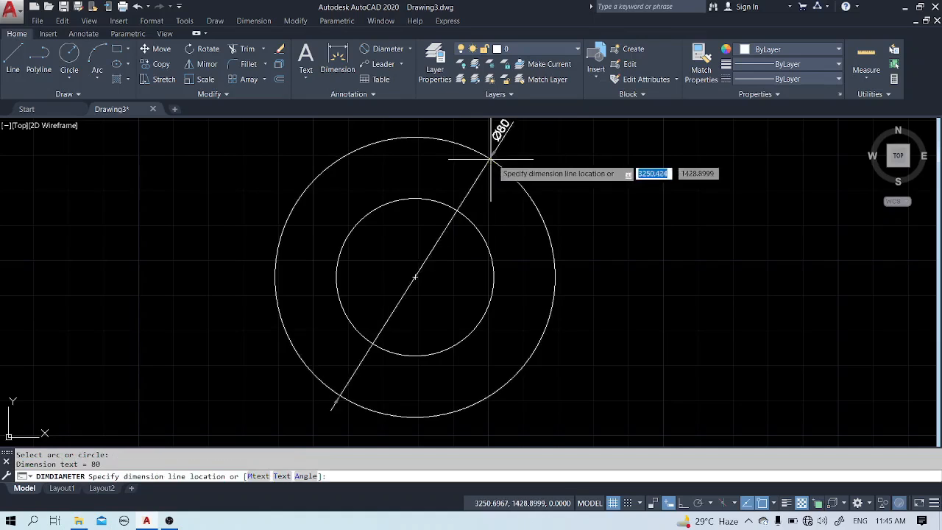
click(599, 177)
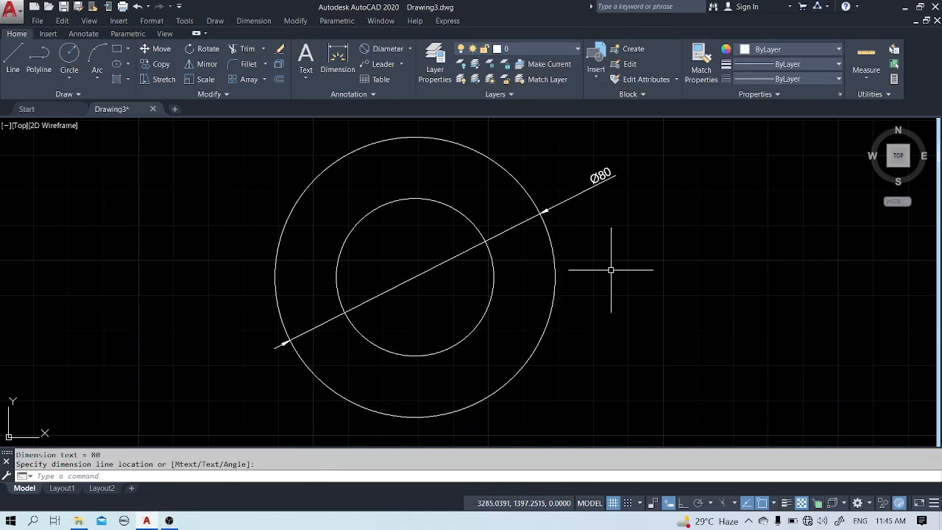
click(652, 158)
click(602, 177)
text(E)
key(Return)
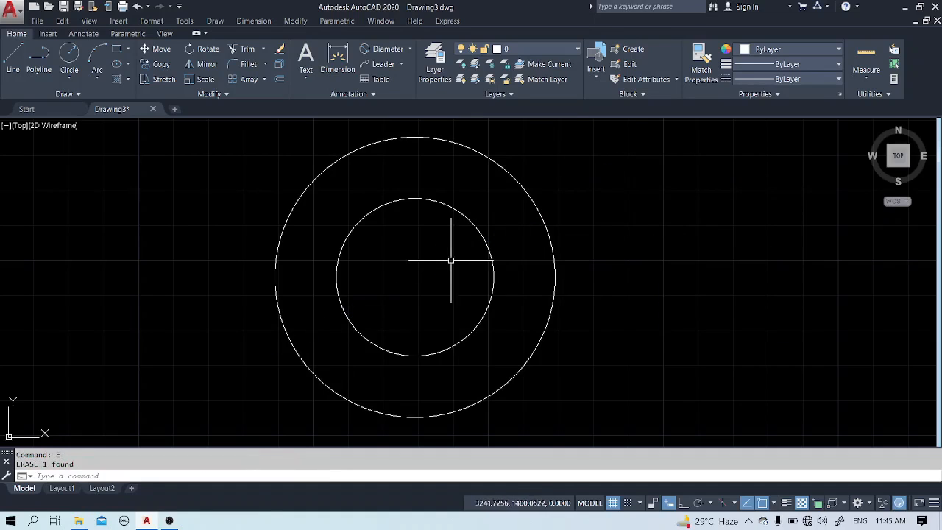
middle_drag(446, 264, 462, 265)
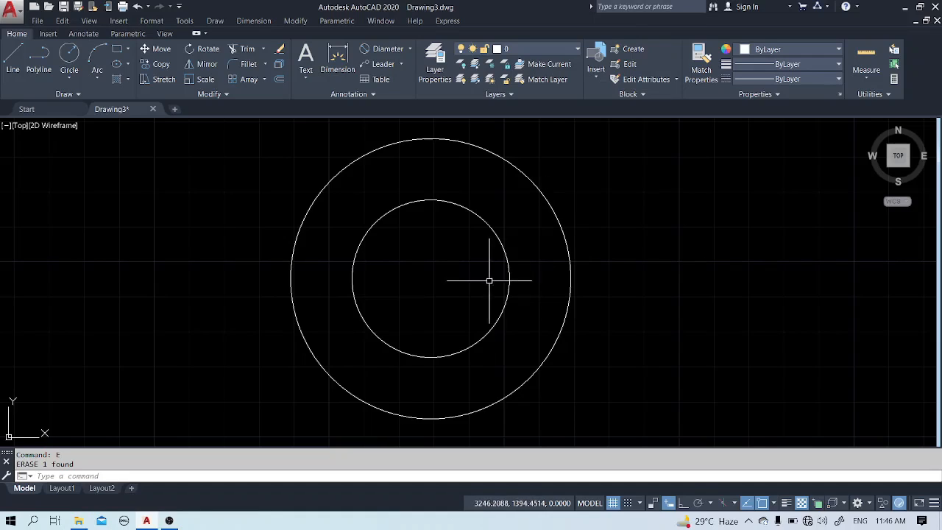
scroll(458, 271, down, 2)
middle_drag(456, 274, 316, 256)
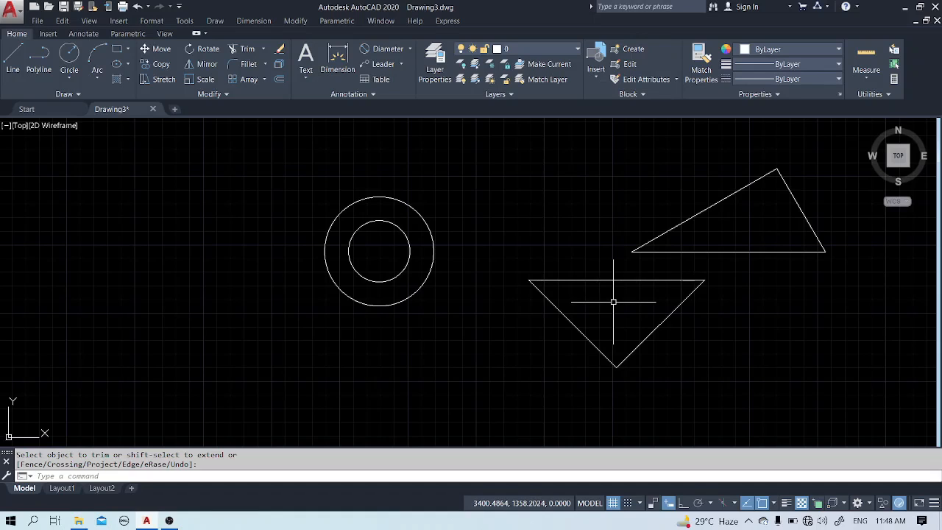
- Draw a horizontal line across the outer circle from its left quadrant to its right quadrant
key(Escape)
text(l)
key(Return)
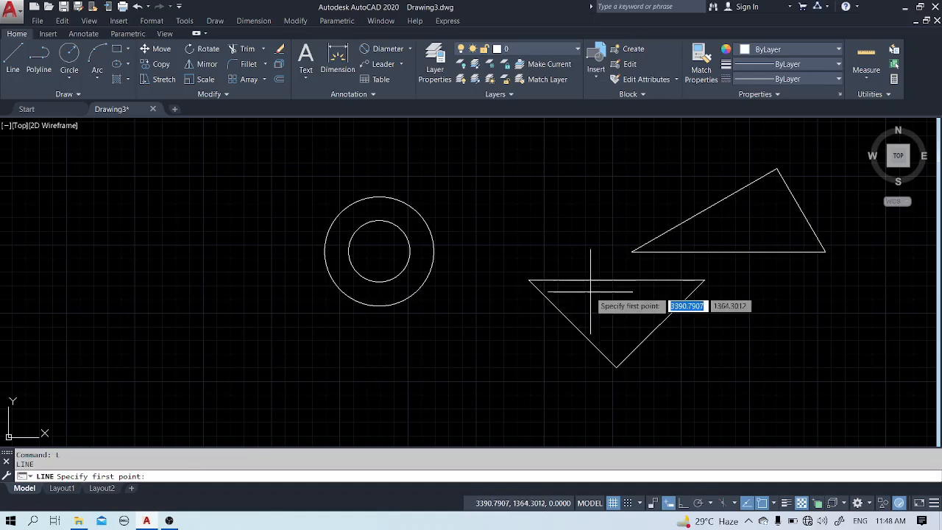
click(325, 252)
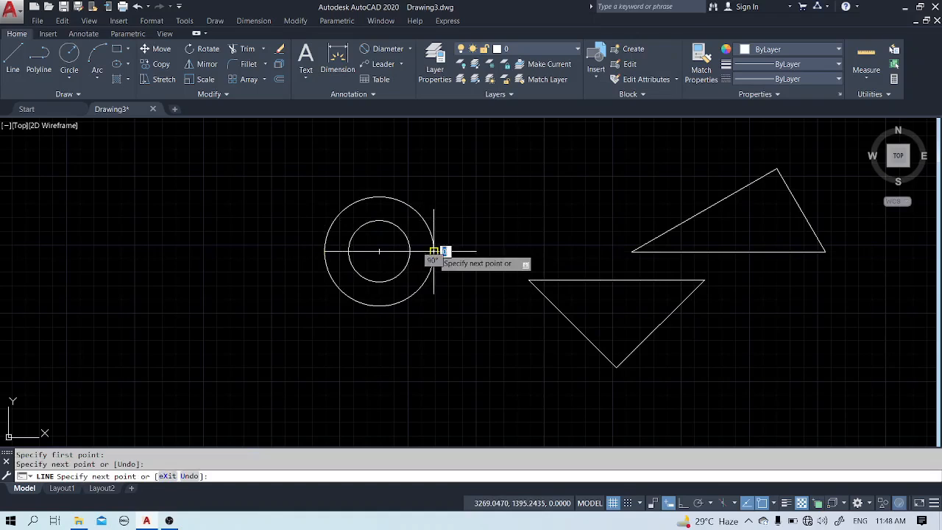
click(434, 252)
key(Return)
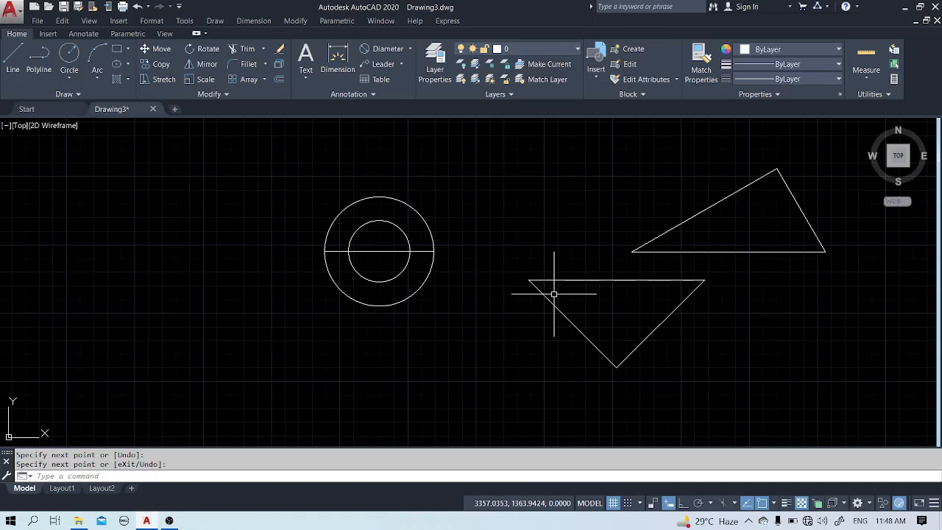
- Move the downward-pointing triangle by its top edge's midpoint onto the common centre of the circles
key(Return)
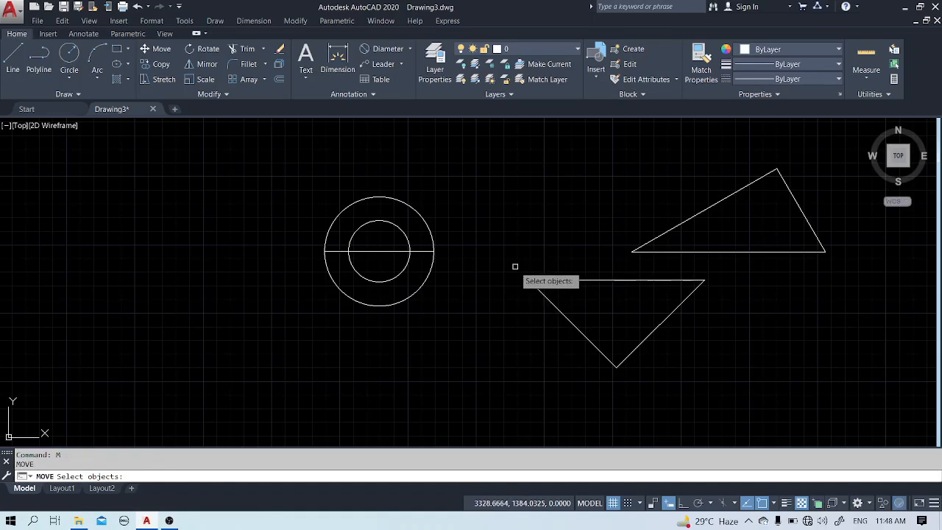
click(515, 268)
click(738, 377)
key(Return)
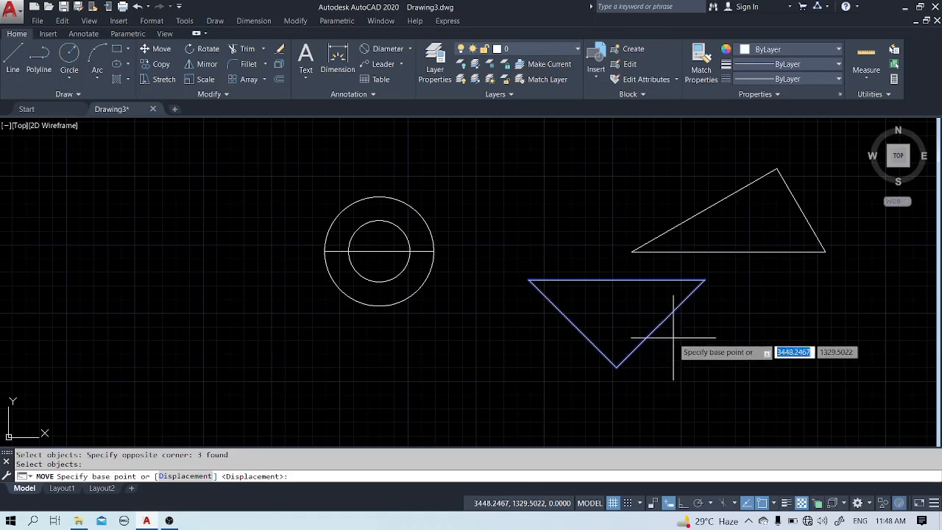
click(617, 280)
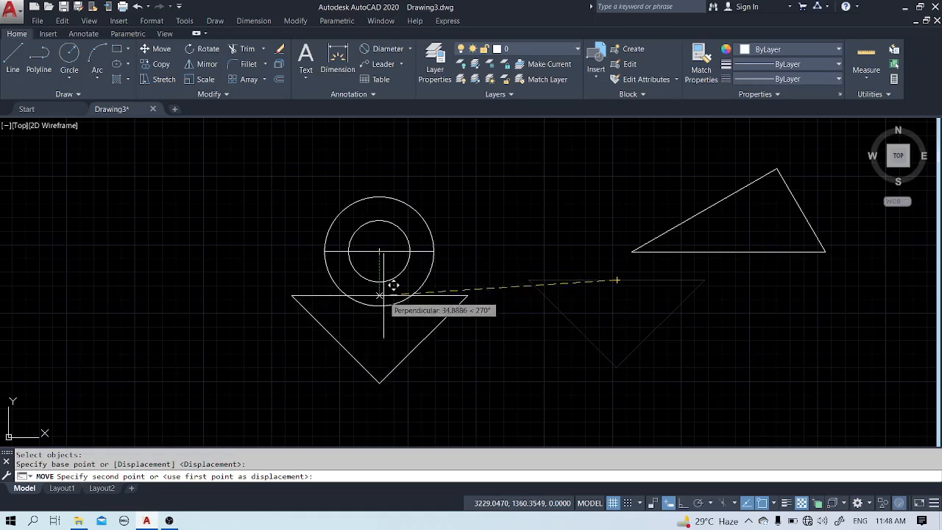
scroll(383, 243, up, 4)
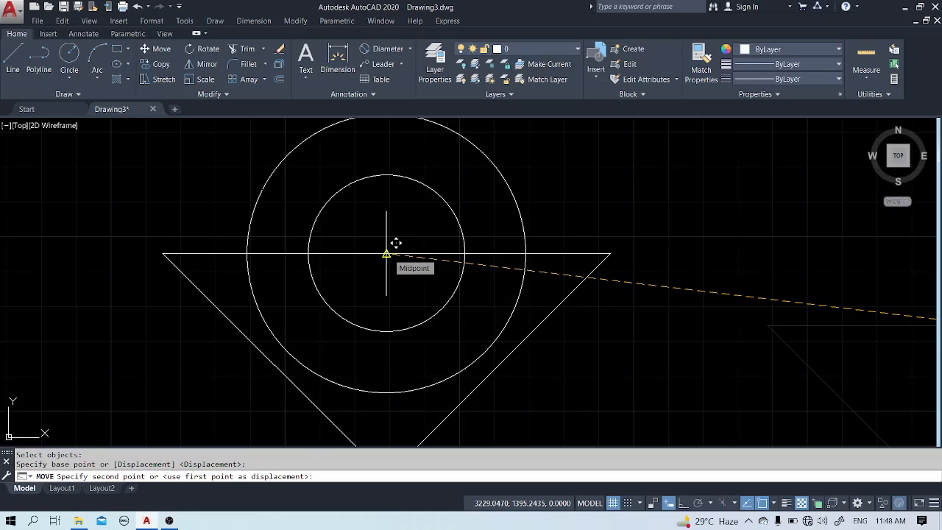
click(387, 254)
scroll(350, 213, down, 4)
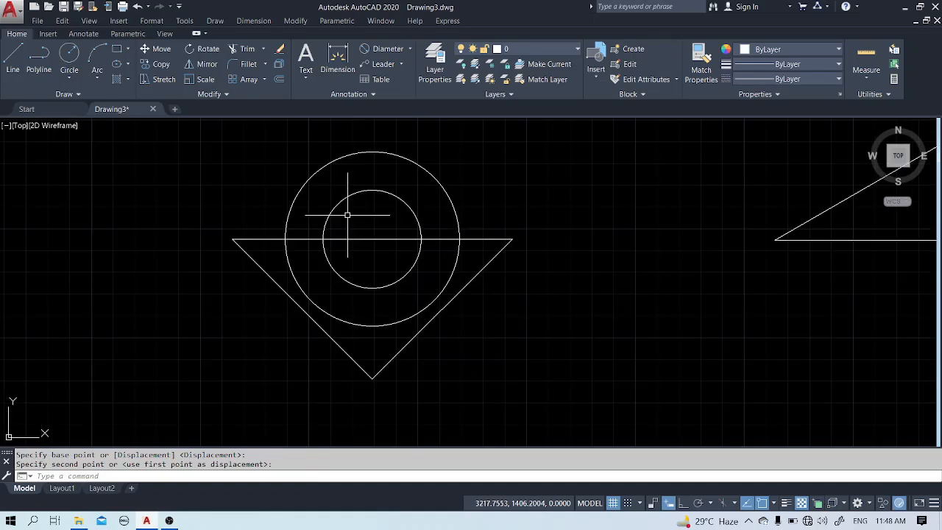
scroll(562, 196, up, 1)
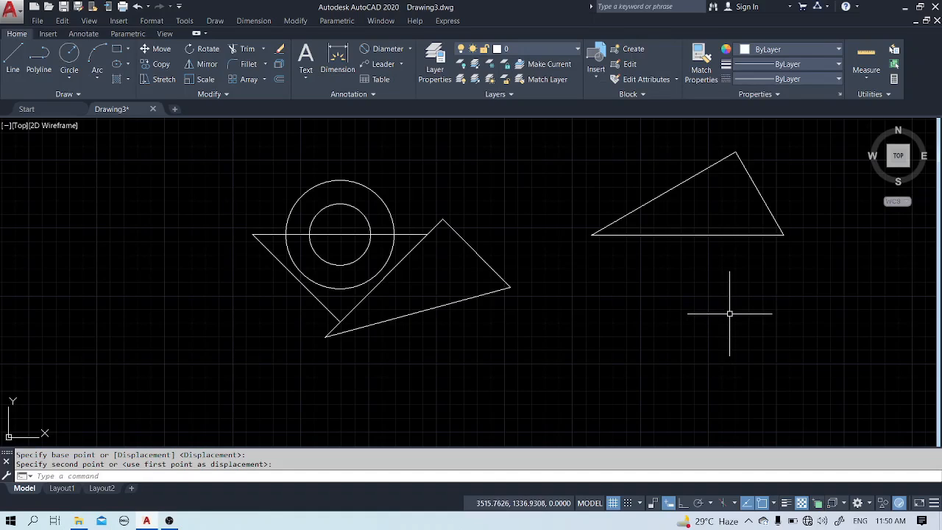
- Move the tilted triangle adjoining the downward-pointing one to the empty area below the separate triangle
key(Escape)
text(m)
key(Return)
click(511, 192)
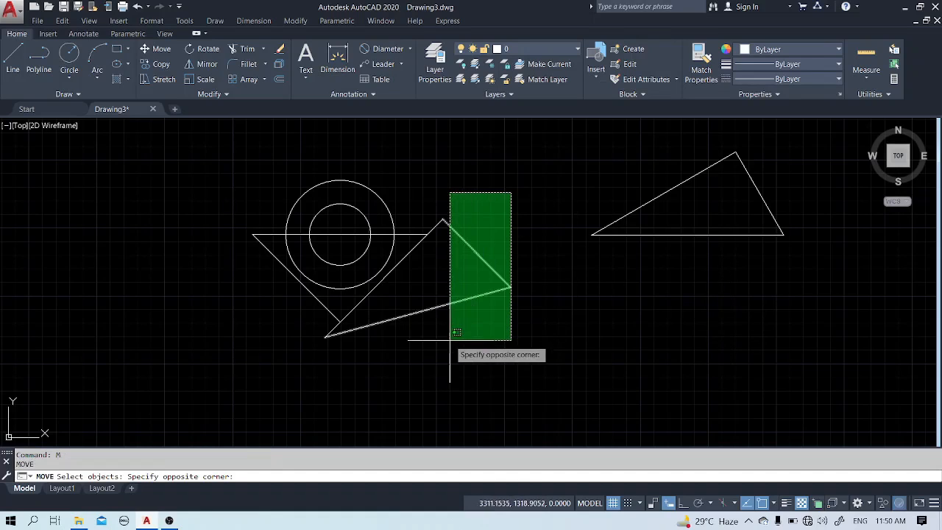
click(437, 360)
key(Return)
click(436, 361)
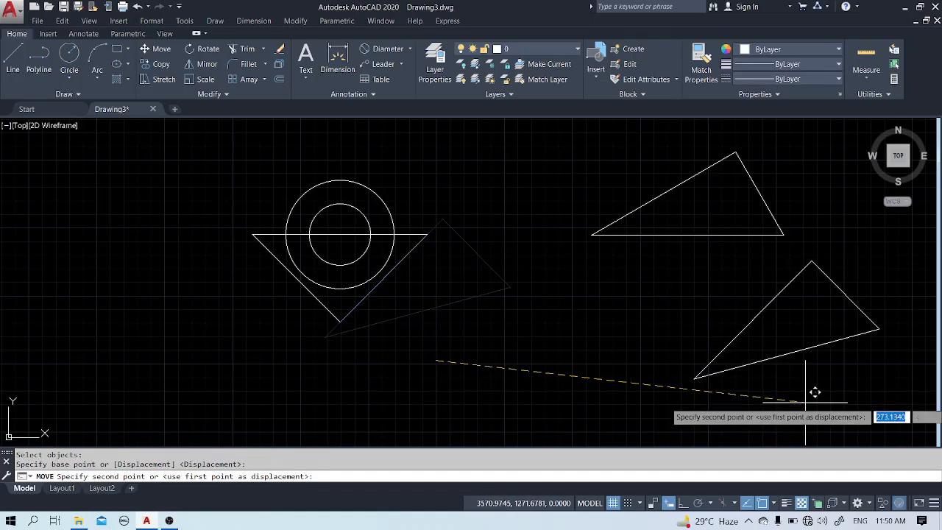
click(805, 402)
- Move all three sides of the downward-pointing triangle straight down, clear of the outer circle
key(Escape)
text(M)
key(Return)
click(477, 208)
click(423, 271)
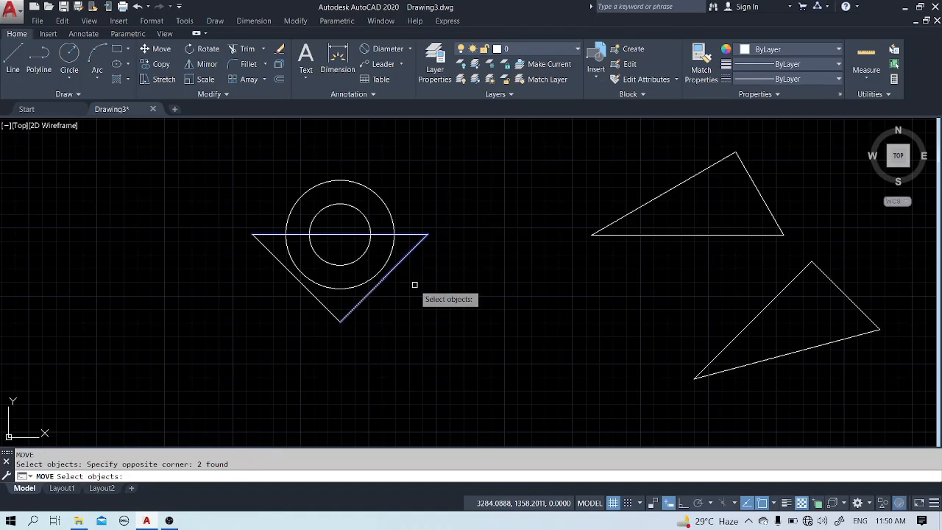
click(336, 316)
key(Return)
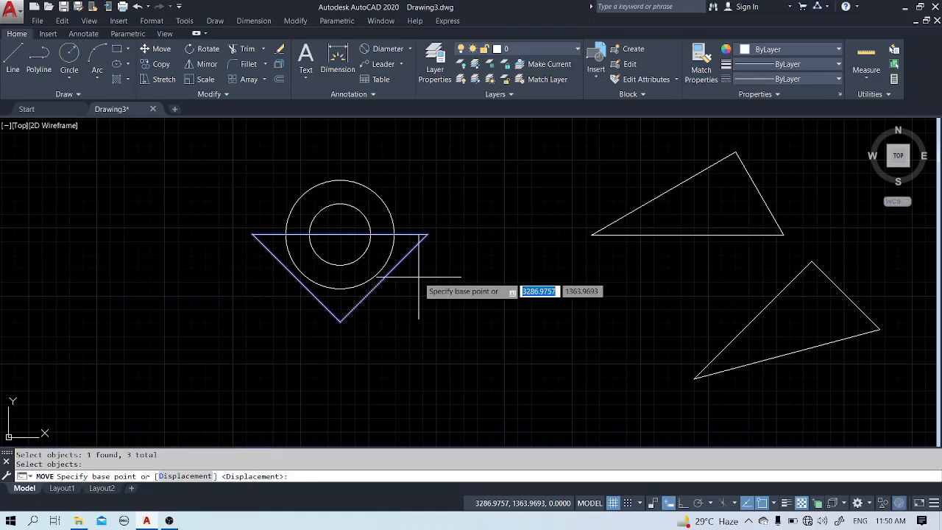
click(418, 276)
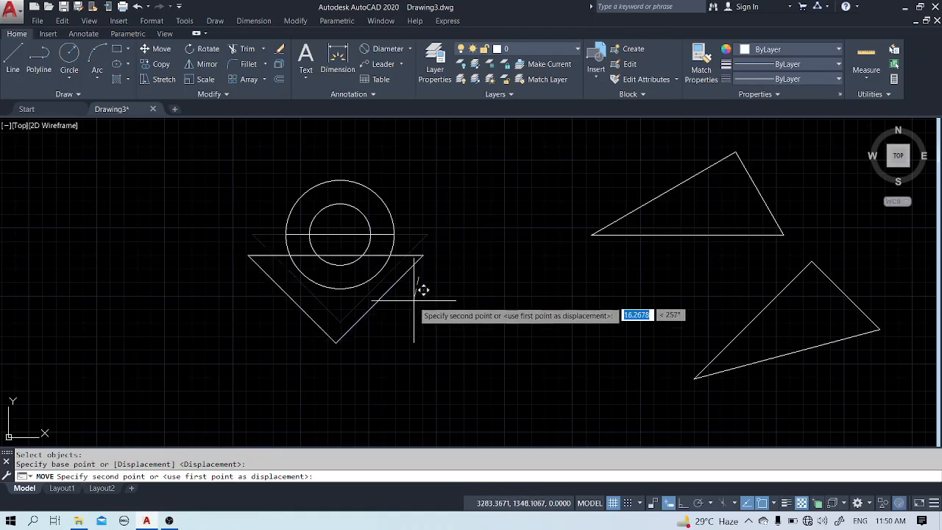
click(417, 339)
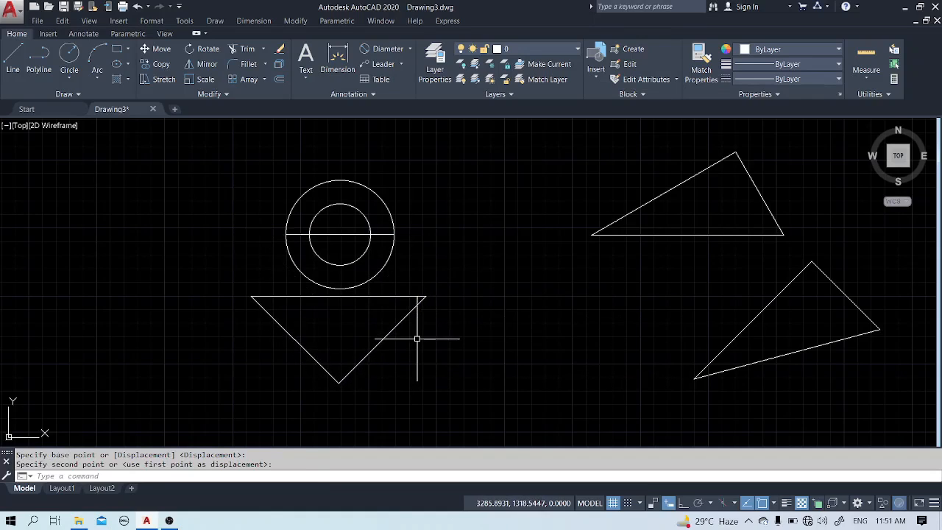
- Move the upper triangle by the midpoint of its long sloping side onto the circles' common centre
key(Escape)
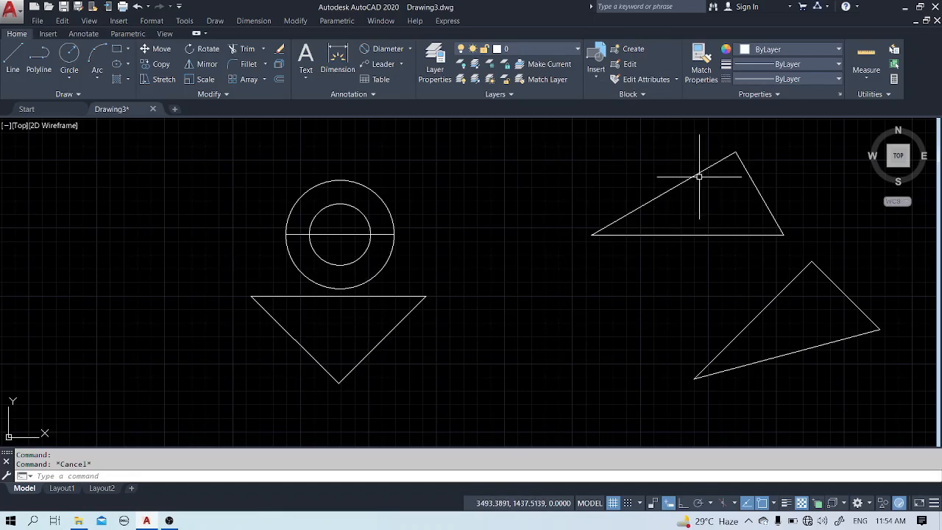
text(M)
key(Return)
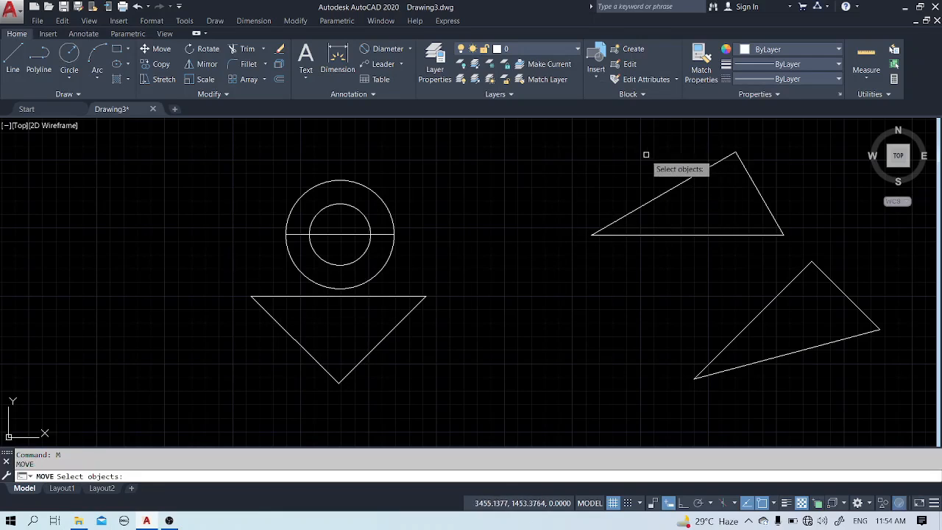
click(574, 133)
click(822, 254)
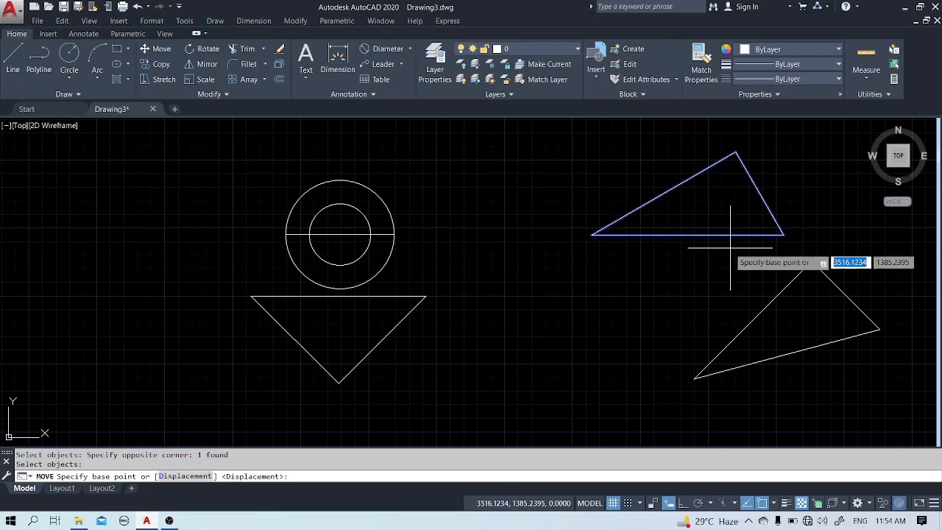
click(663, 193)
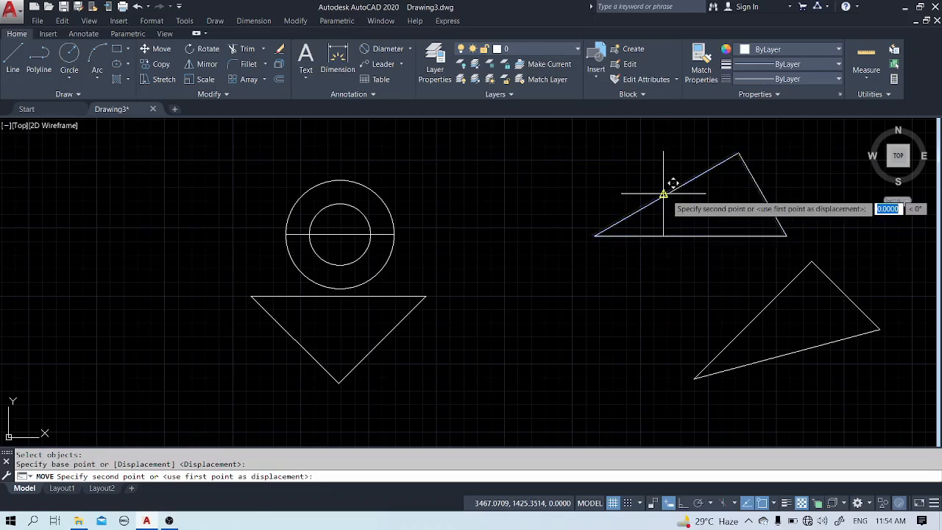
click(340, 234)
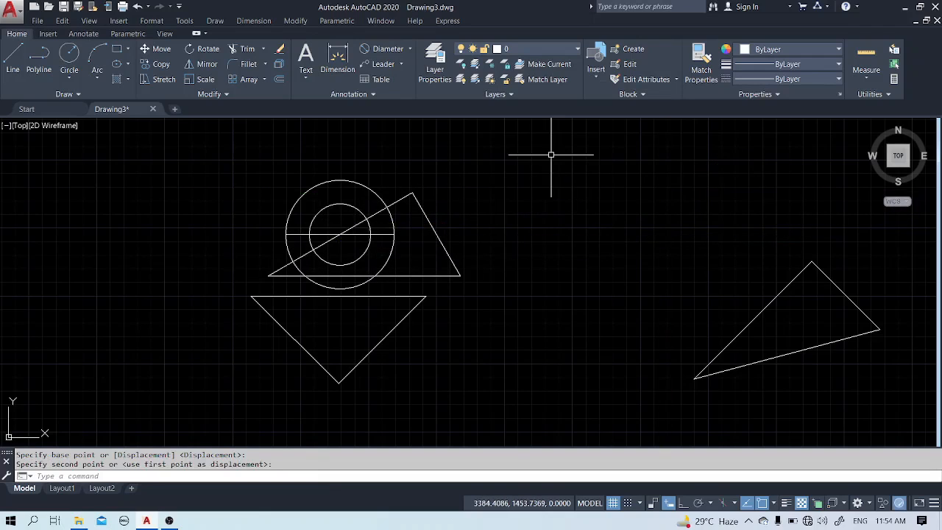
- Draw a diameter line across the outer circle along the triangle's long sloping side, between its intersections with that circle
click(12, 59)
click(269, 276)
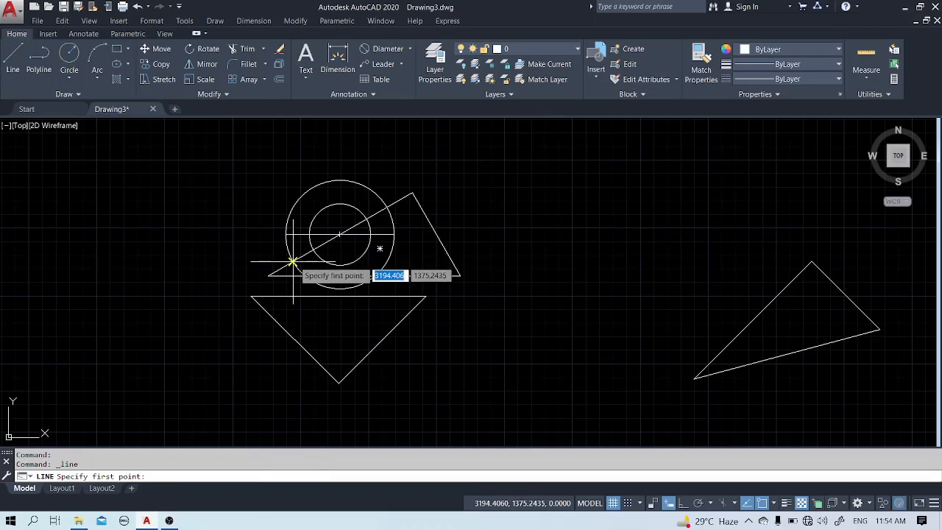
click(385, 208)
key(Escape)
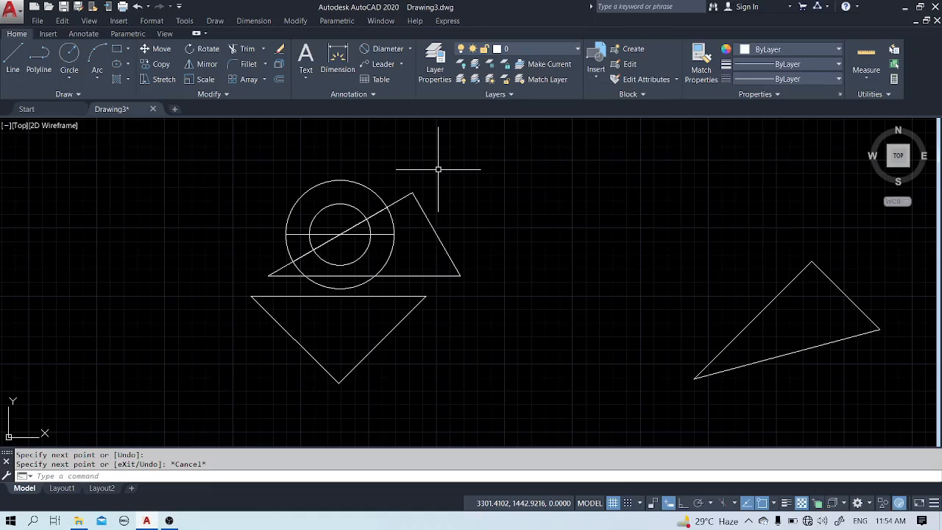
- Move the triangle overlapping the circles by the midpoint of its short sloping side onto the circles' common centre
text(m)
key(Return)
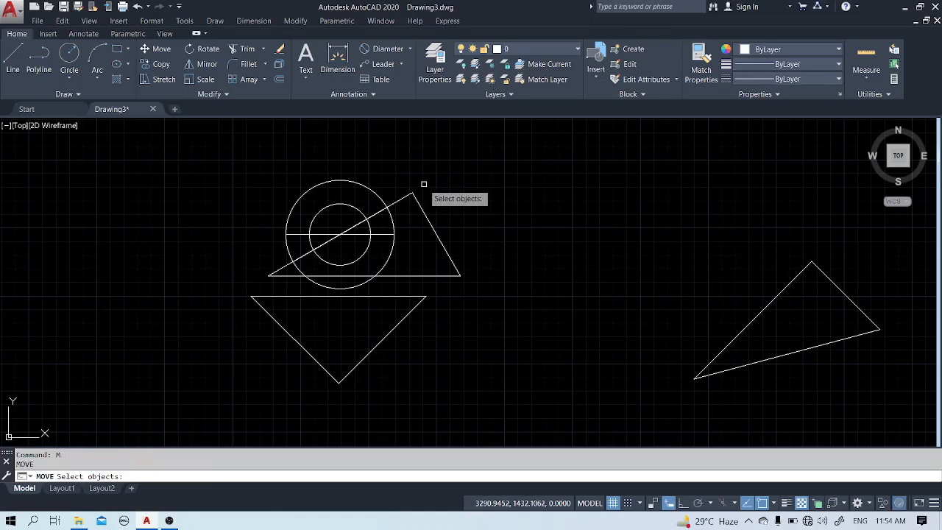
click(413, 196)
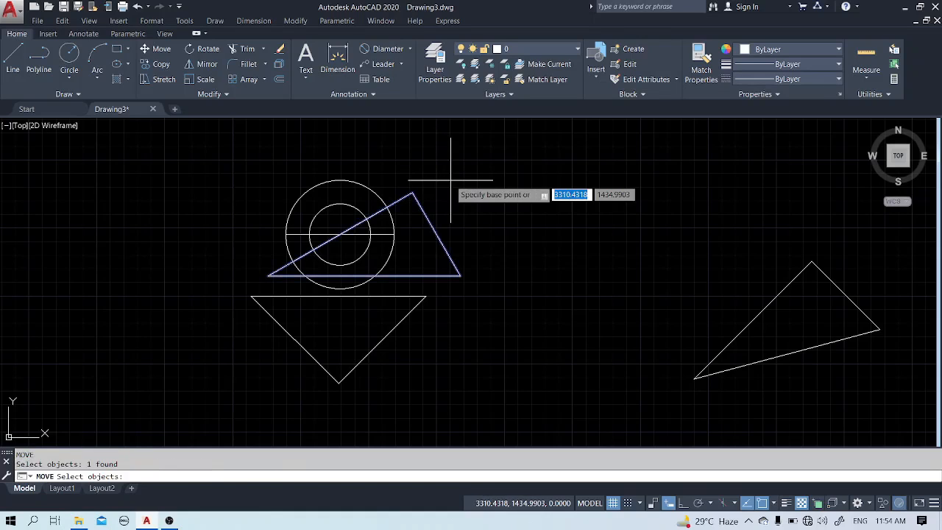
key(Return)
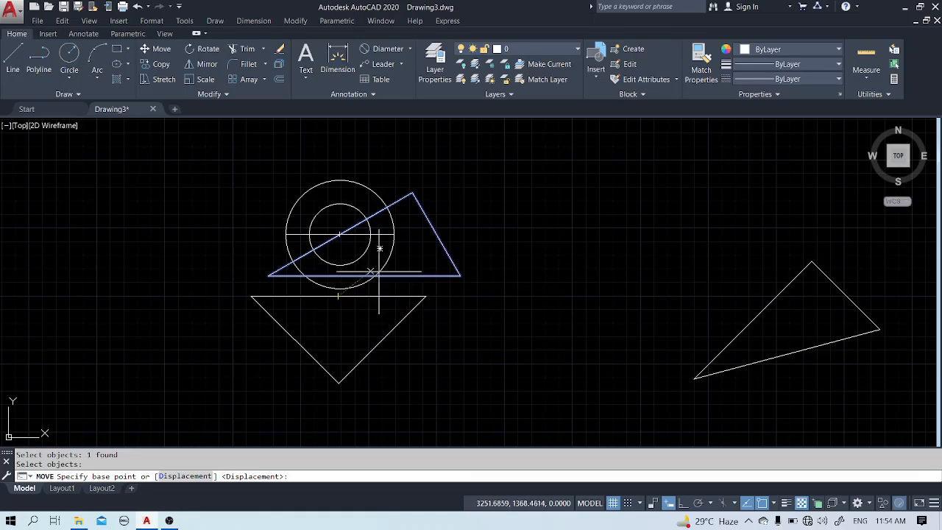
click(436, 234)
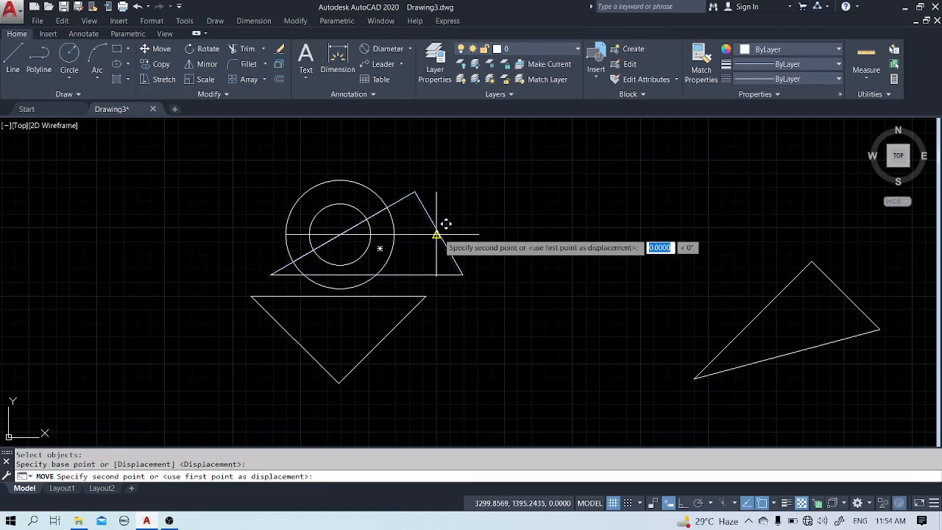
click(339, 235)
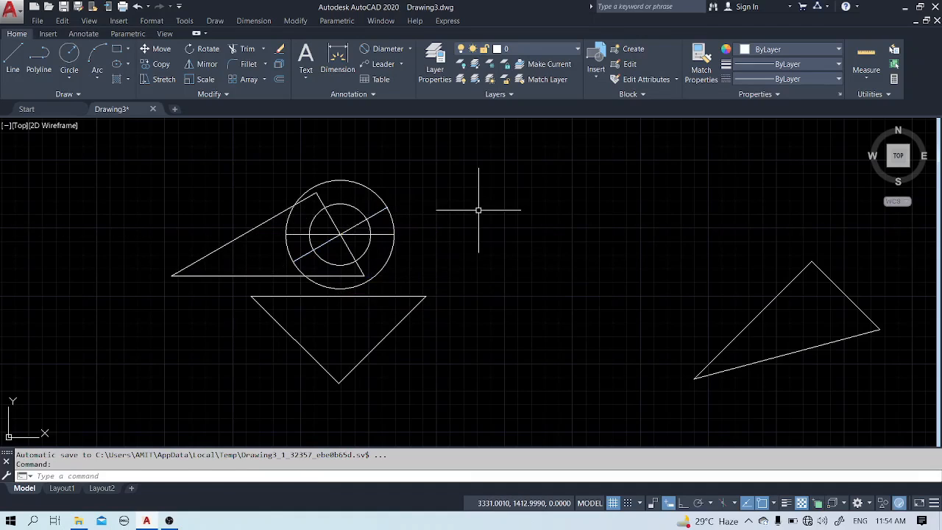
- Draw a second sloping diameter line across the outer circle, following the triangle's short side through the centre
scroll(478, 210, up, 2)
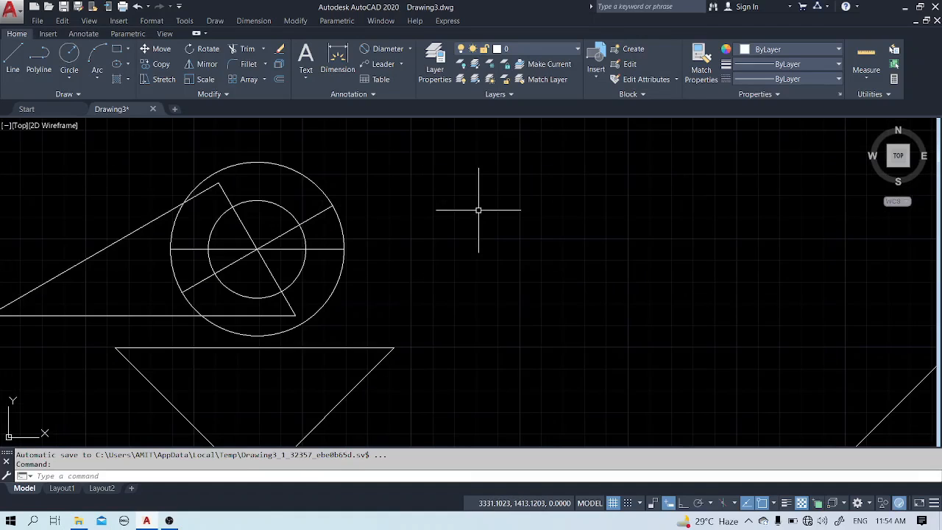
click(13, 57)
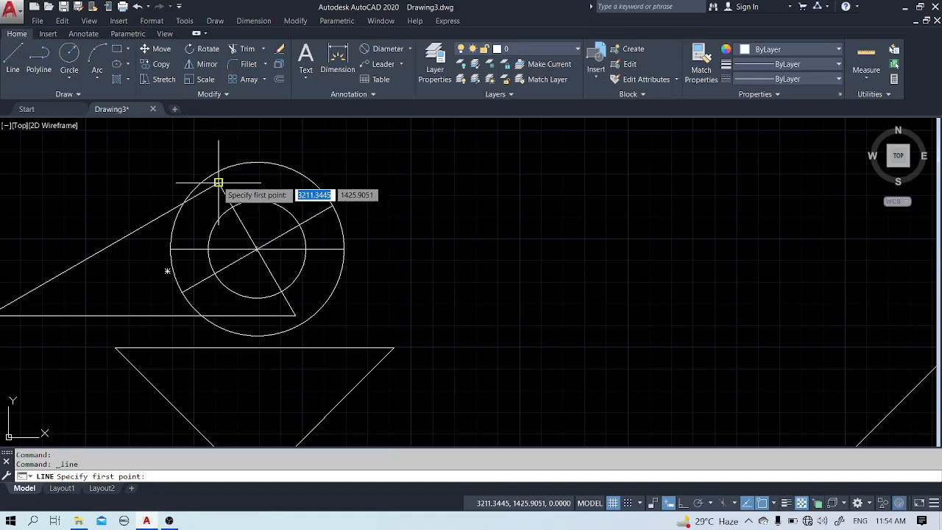
scroll(213, 175, up, 2)
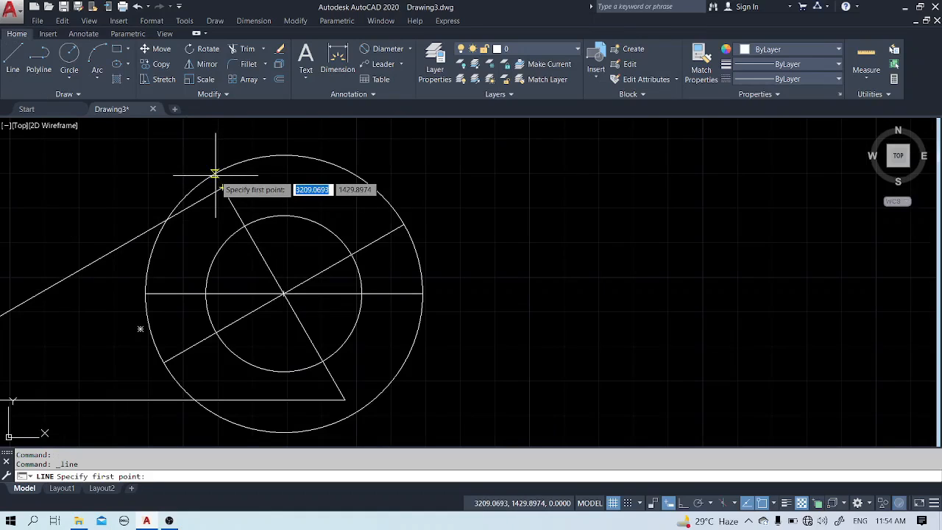
click(215, 174)
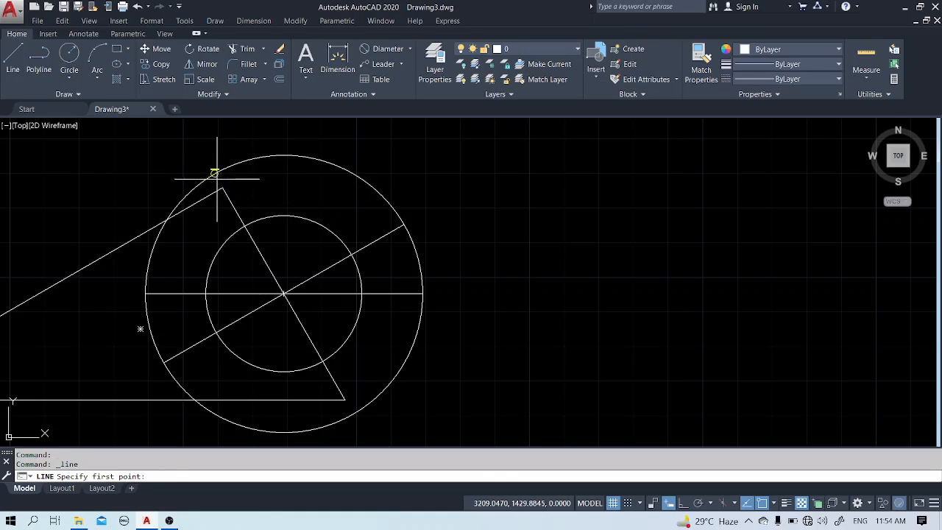
click(354, 412)
key(Escape)
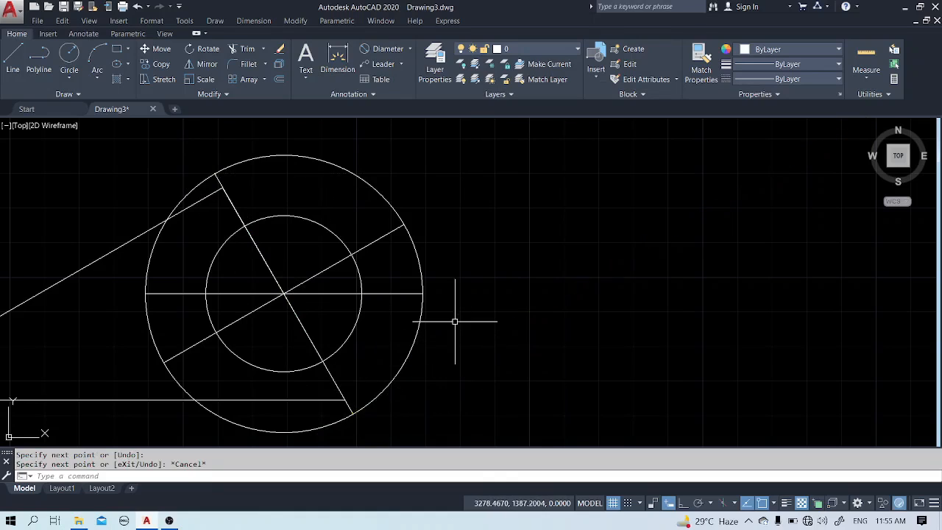
- Move the triangle overlapping the circles to the empty area on their left, clear of the outer circle
scroll(457, 317, down, 4)
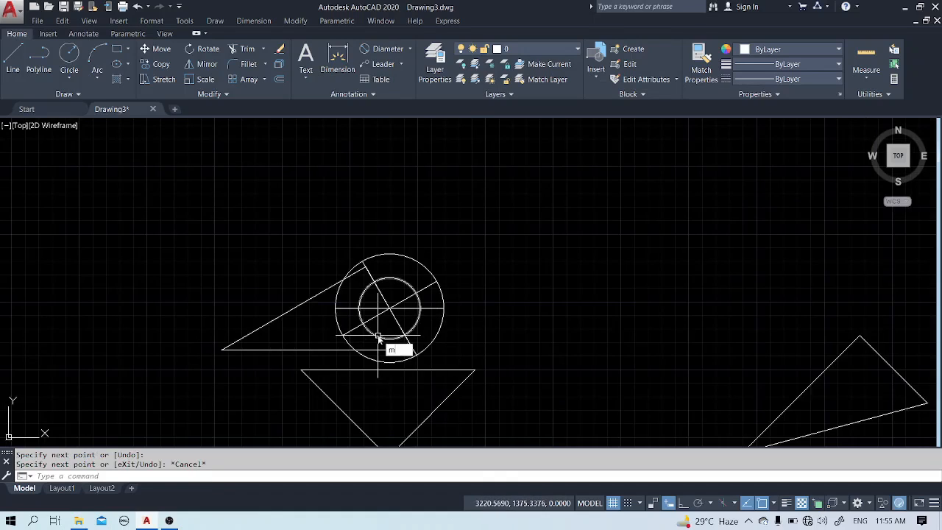
text(m)
key(Return)
click(280, 350)
key(Return)
click(280, 350)
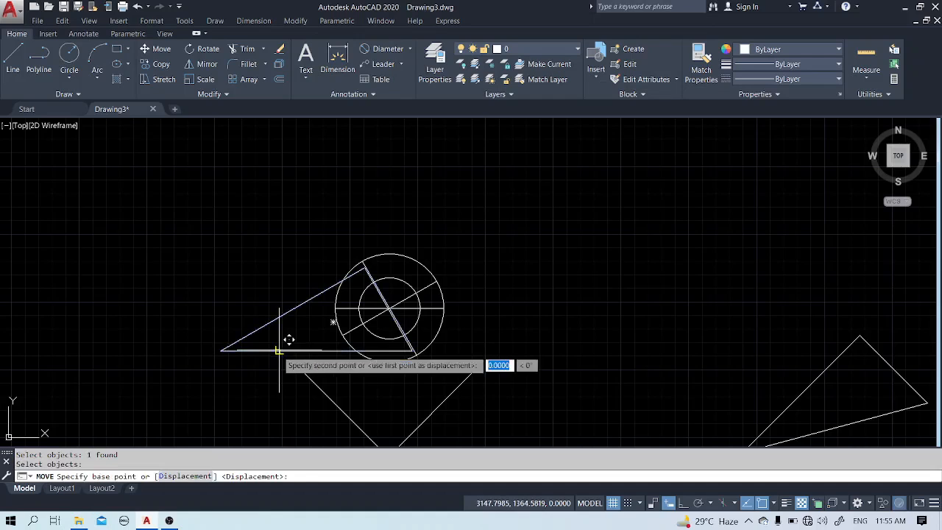
click(159, 334)
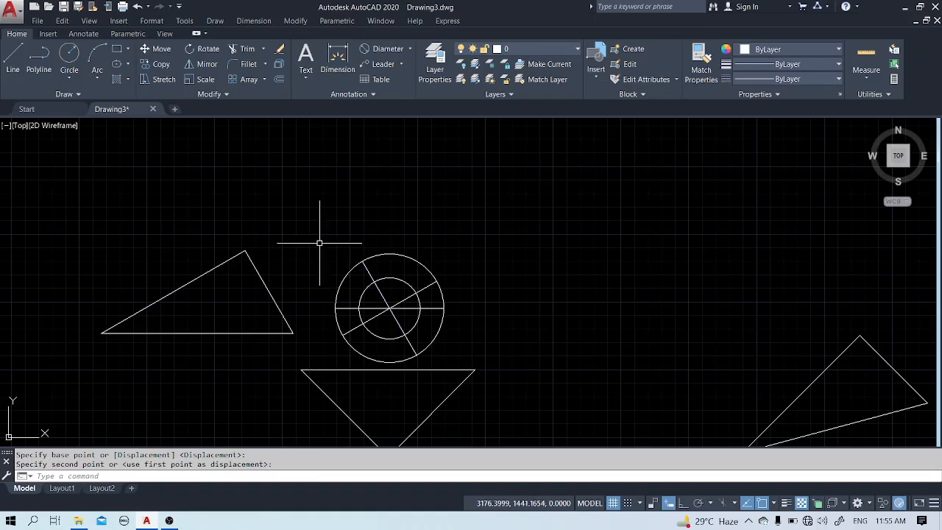
- Mirror the triangle left of the circles across a vertical line on its left with Ortho on, keeping the original
middle_drag(166, 339, 346, 240)
text(mi)
key(Return)
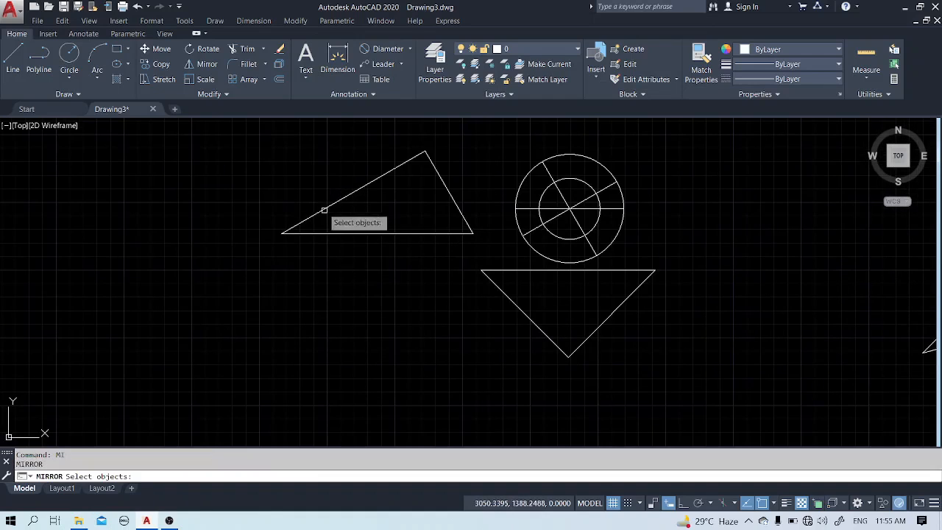
click(273, 141)
click(511, 243)
key(Return)
click(228, 142)
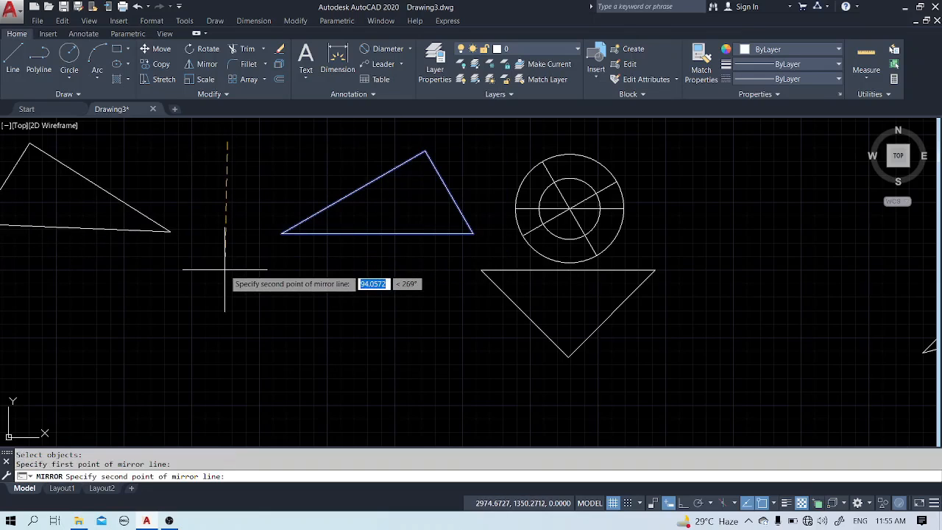
key(F8)
click(224, 270)
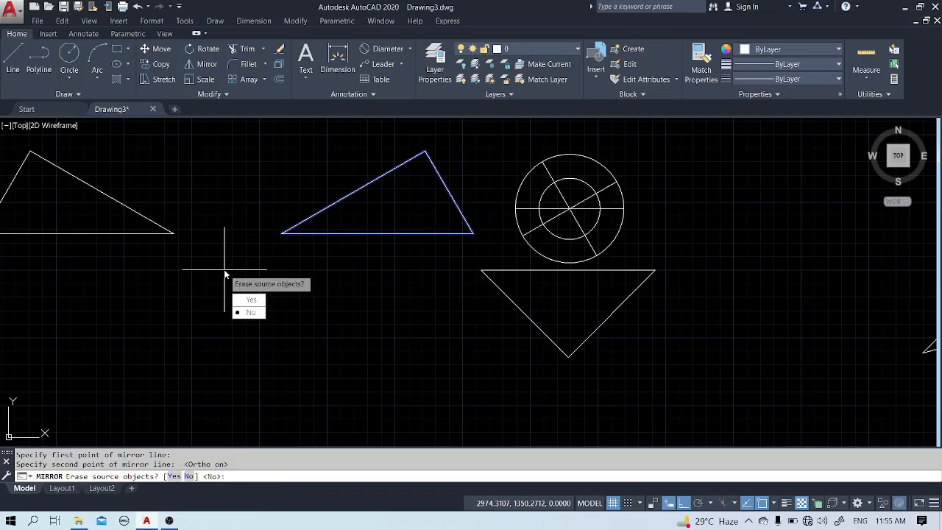
click(251, 313)
- Move the mirrored triangle by its long sloping side's midpoint onto the circles' common centre, with Ortho off
middle_drag(179, 253, 242, 280)
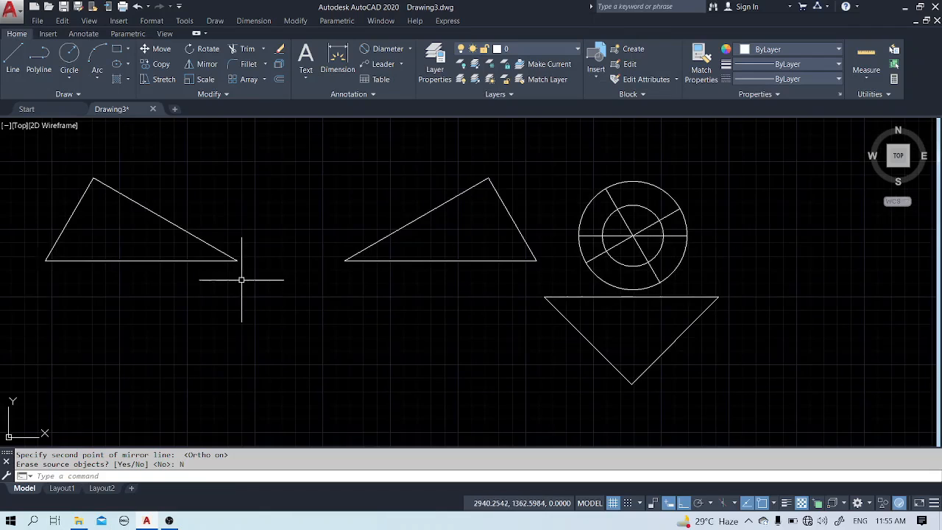
text(M)
key(Return)
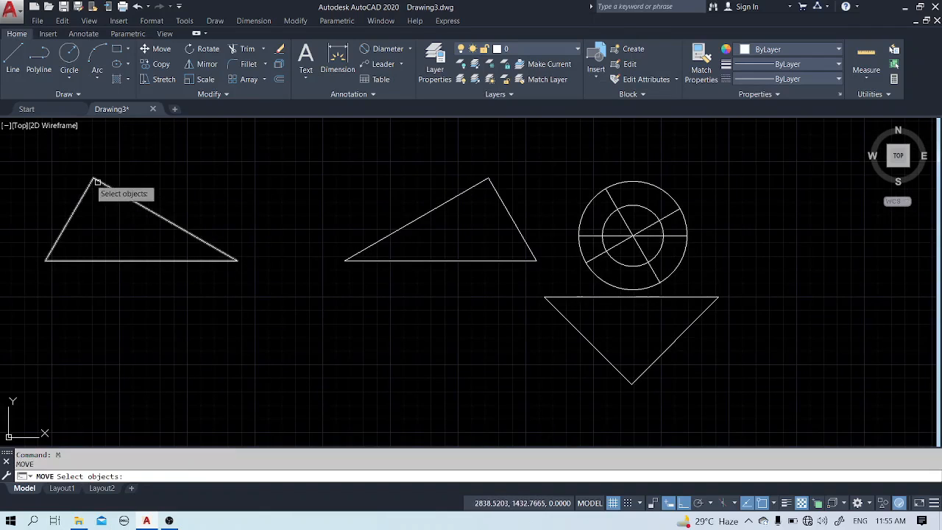
click(33, 163)
click(271, 313)
key(Return)
click(164, 219)
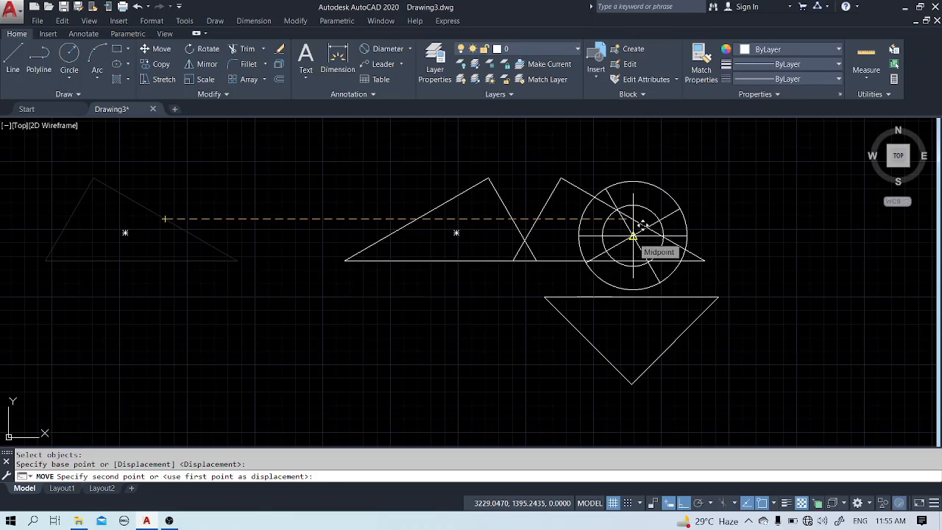
key(F8)
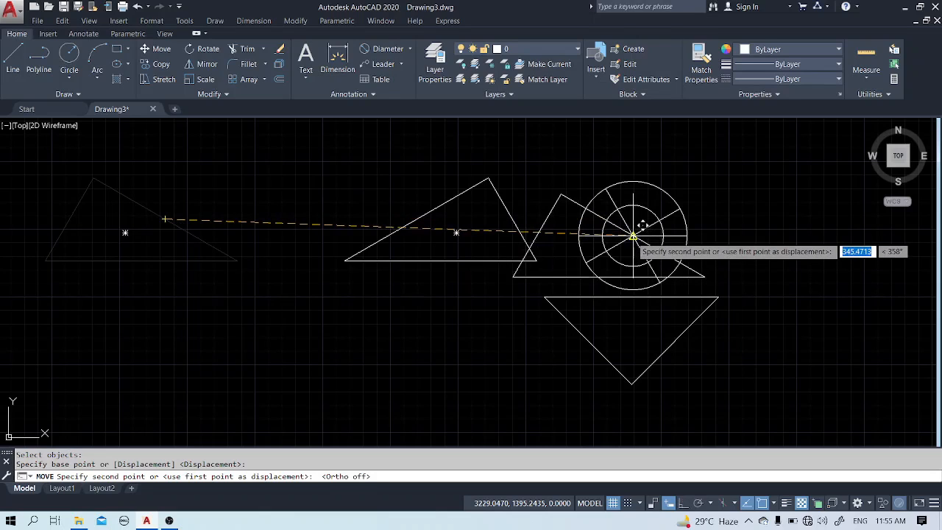
click(633, 236)
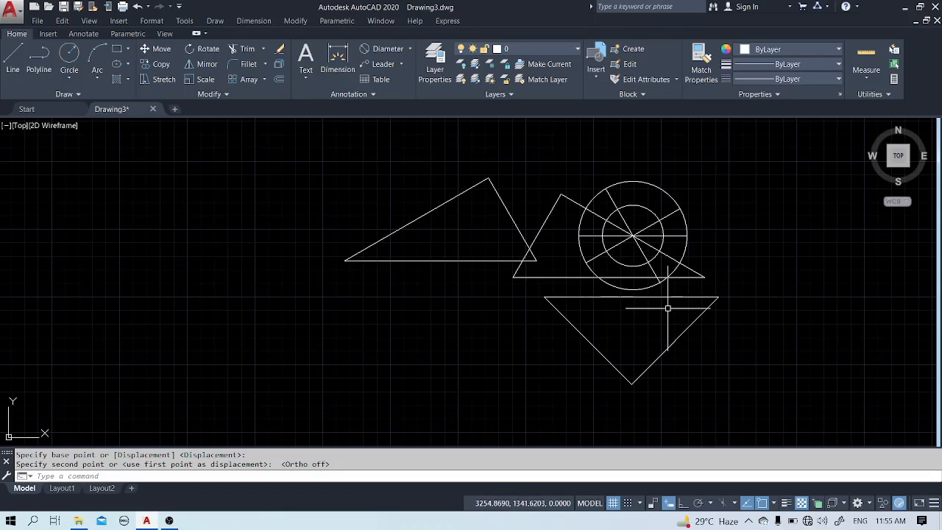
- Move the downward-pointing triangle straight up by its top edge's midpoint until that edge lies on the mirrored triangle's base line
key(Return)
click(519, 294)
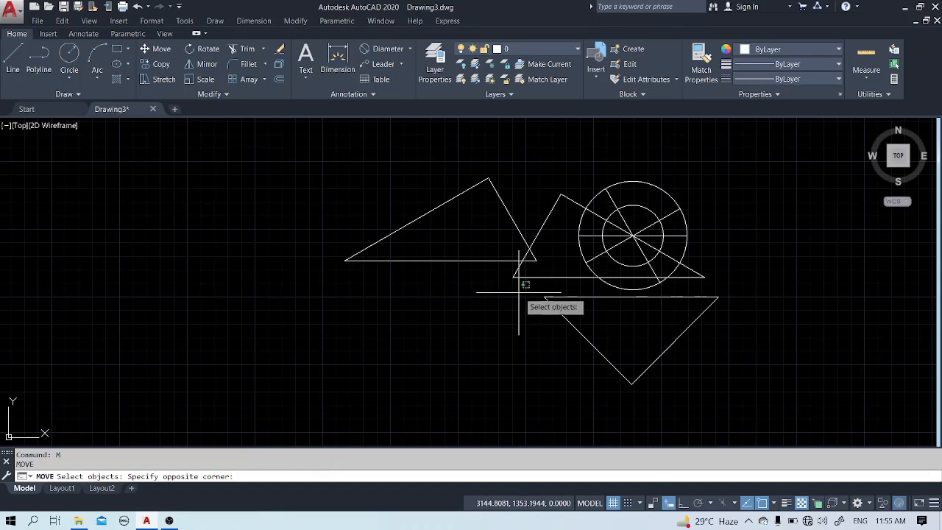
click(758, 391)
key(Return)
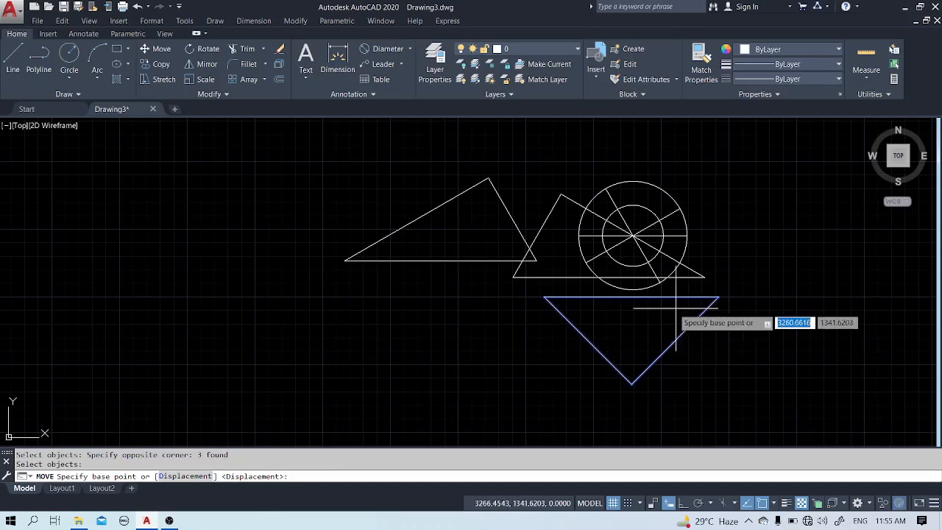
click(631, 298)
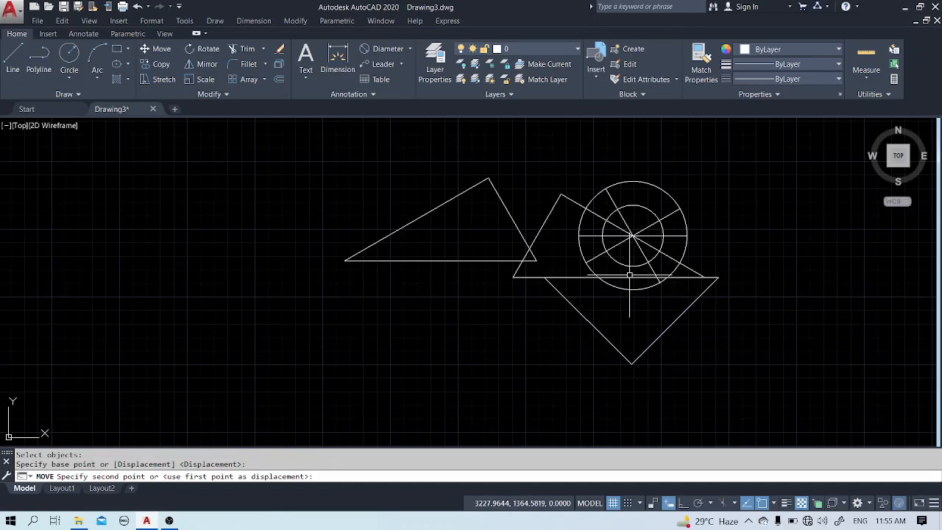
click(631, 278)
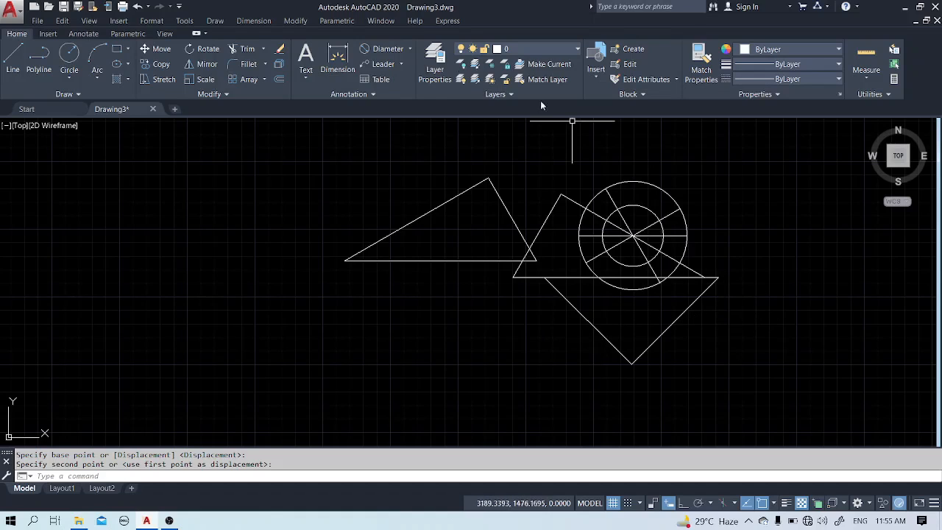
- Draw a diameter line across the outer circle along the mirrored triangle's long sloping side
click(14, 58)
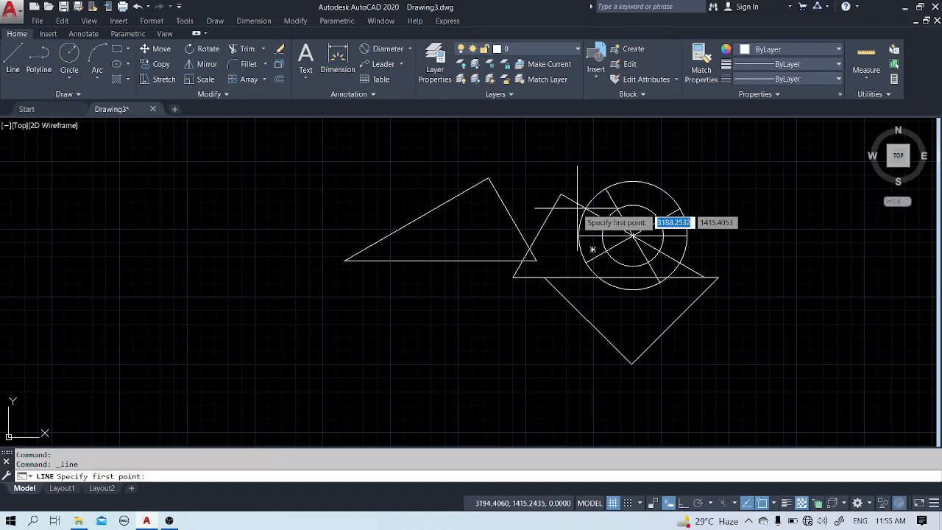
click(586, 208)
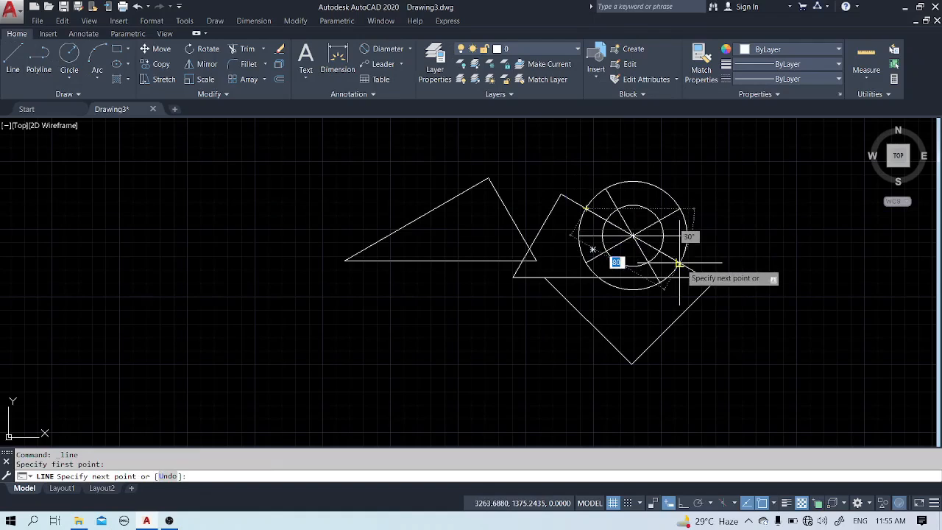
click(743, 249)
key(Escape)
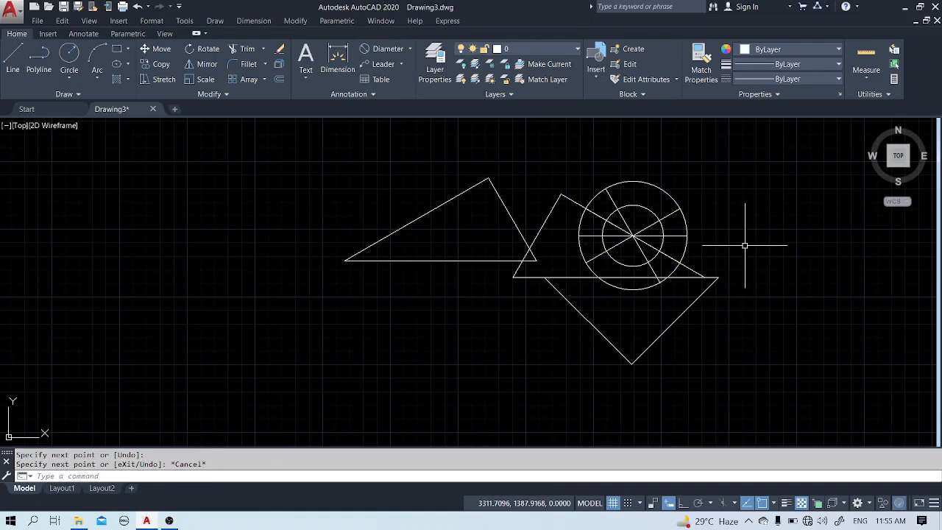
- Move the mirrored triangle by the midpoint of its short sloping side onto the circles' common centre
click(559, 220)
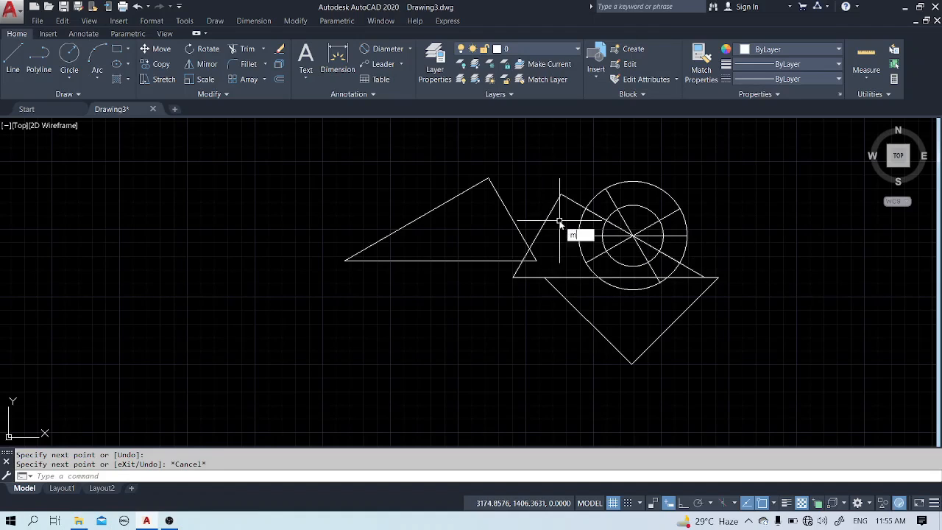
text(m)
key(Return)
click(581, 206)
key(Return)
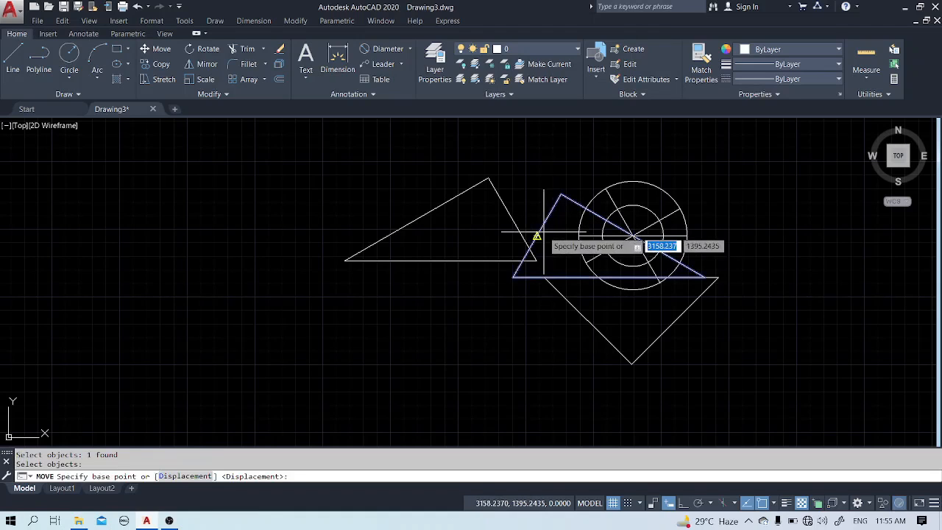
click(537, 236)
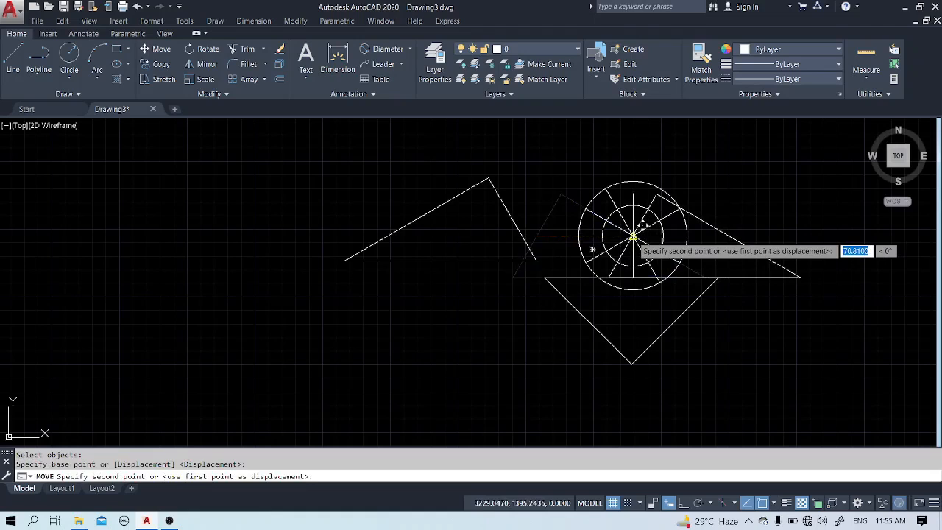
click(633, 236)
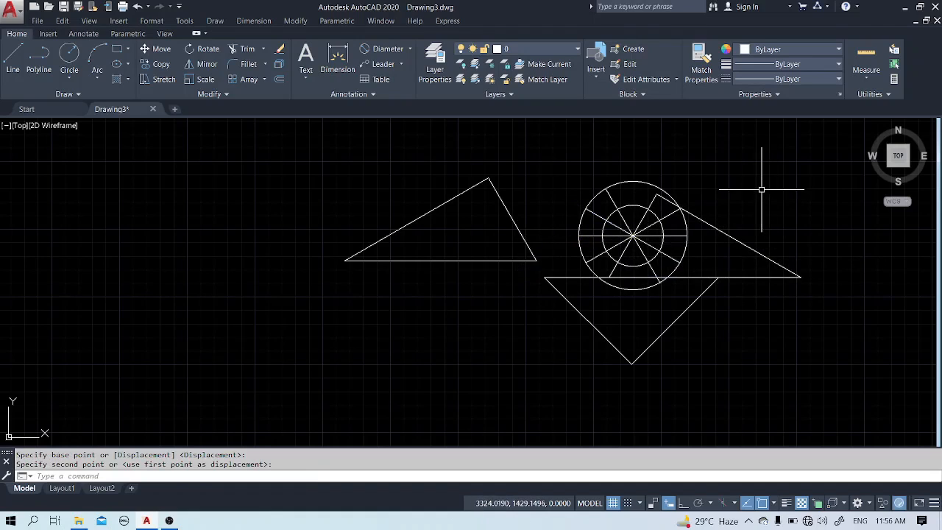
- Draw a diameter line across the outer circle along the mirrored triangle's short sloping side
click(13, 60)
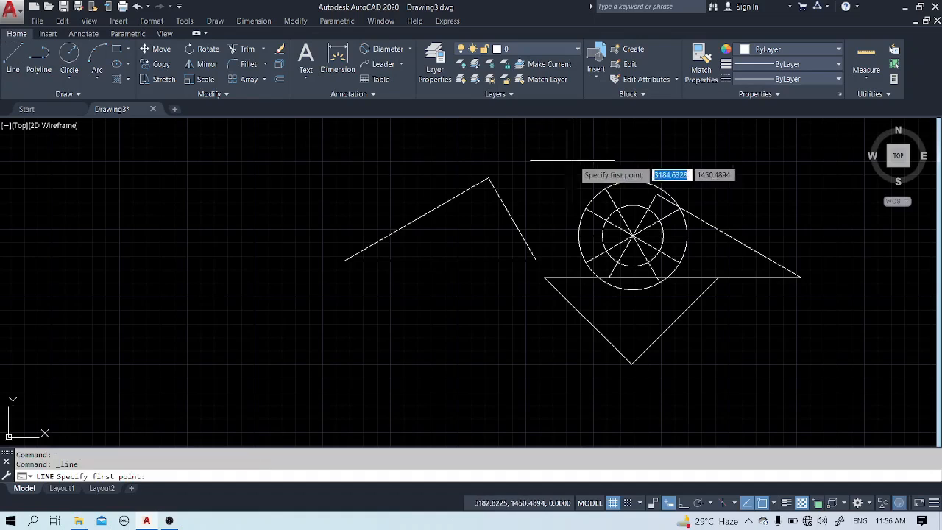
scroll(652, 184, up, 4)
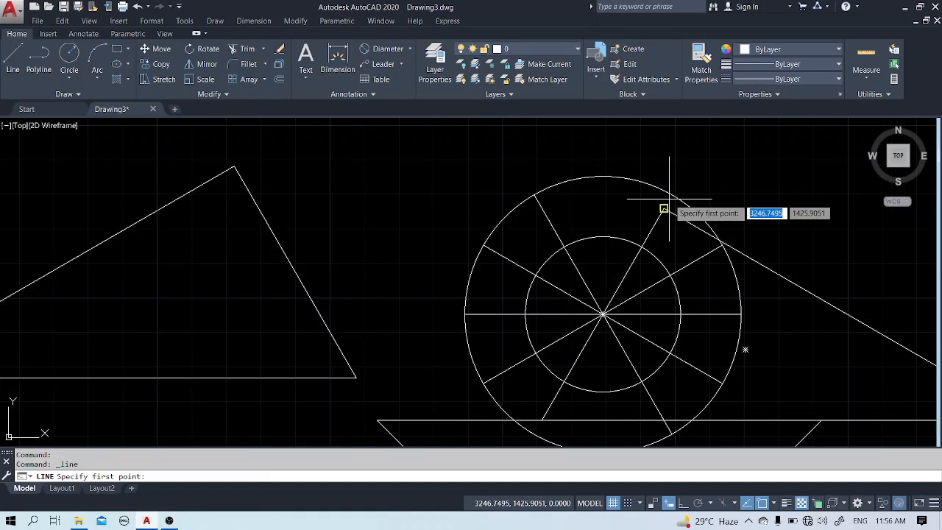
scroll(670, 195, up, 4)
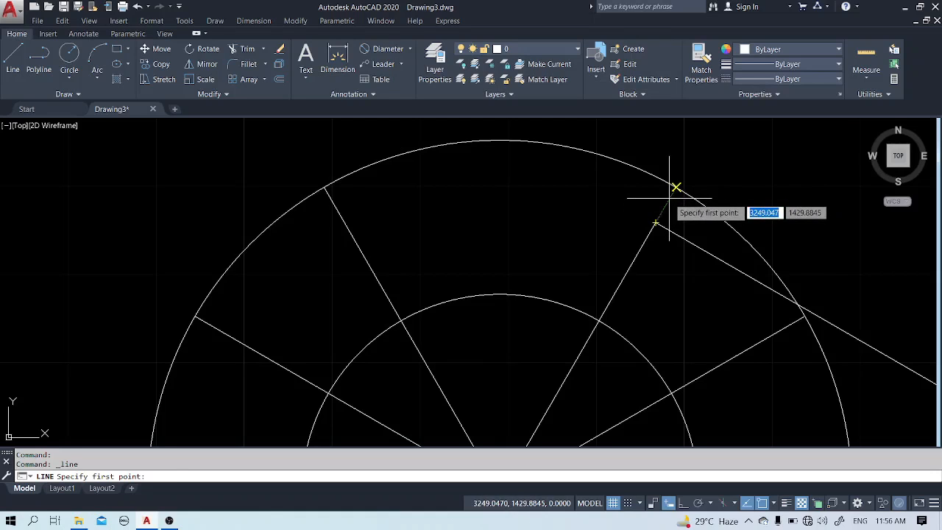
click(670, 196)
scroll(670, 197, down, 5)
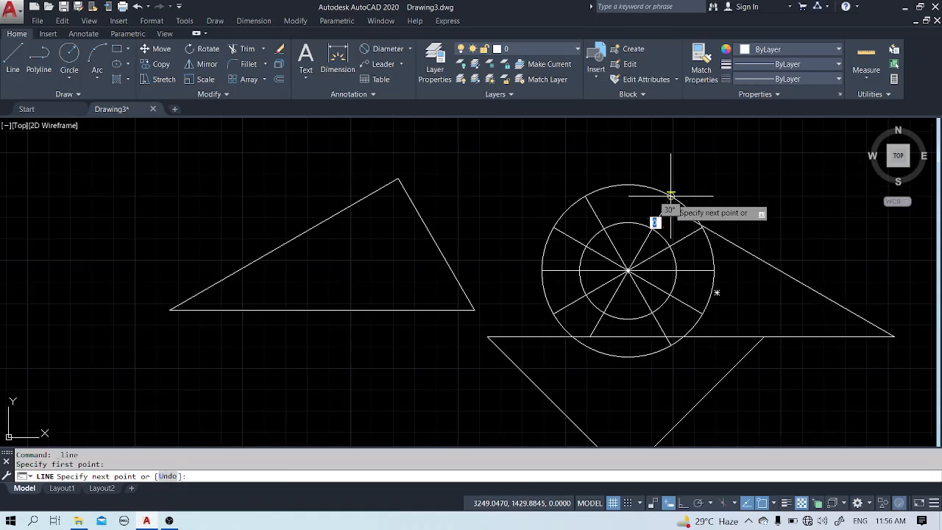
click(585, 346)
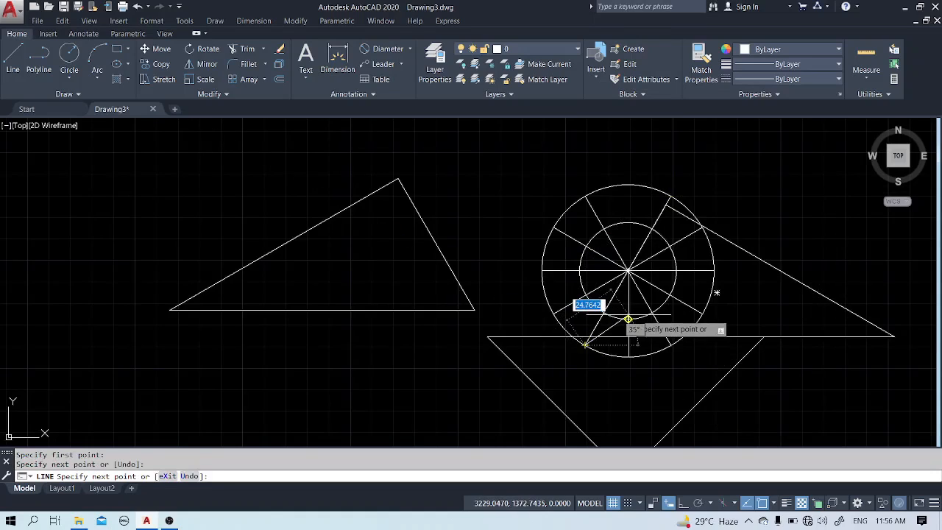
key(Escape)
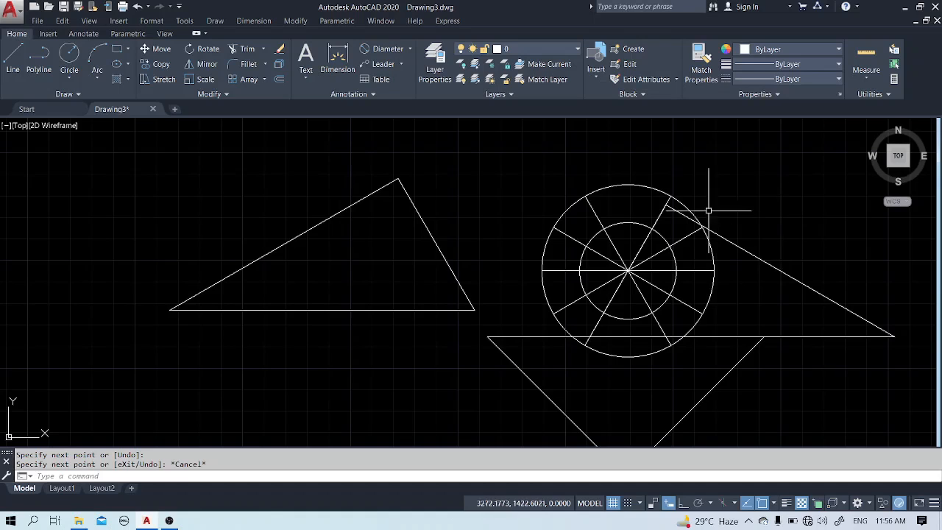
- Erase the mirrored triangle and the downward-pointing triangle placed at the circles
scroll(561, 221, down, 4)
scroll(505, 253, up, 2)
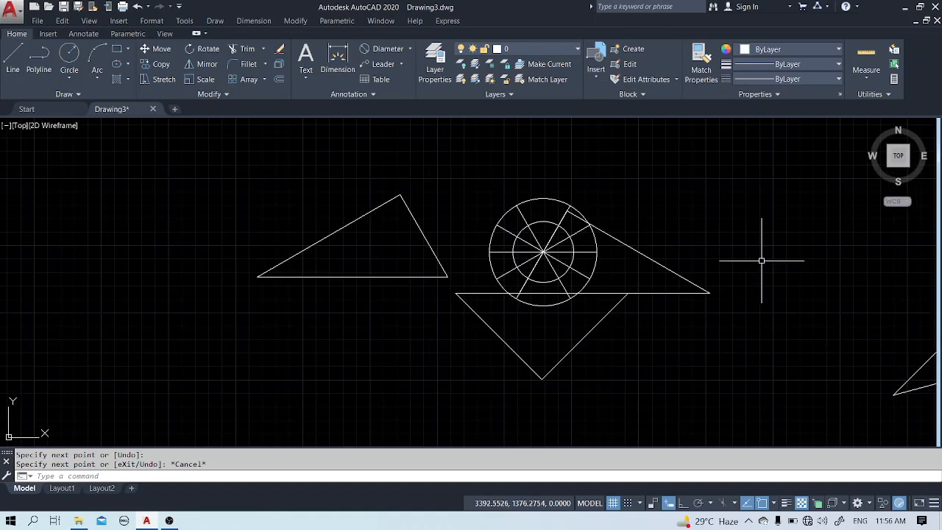
click(743, 243)
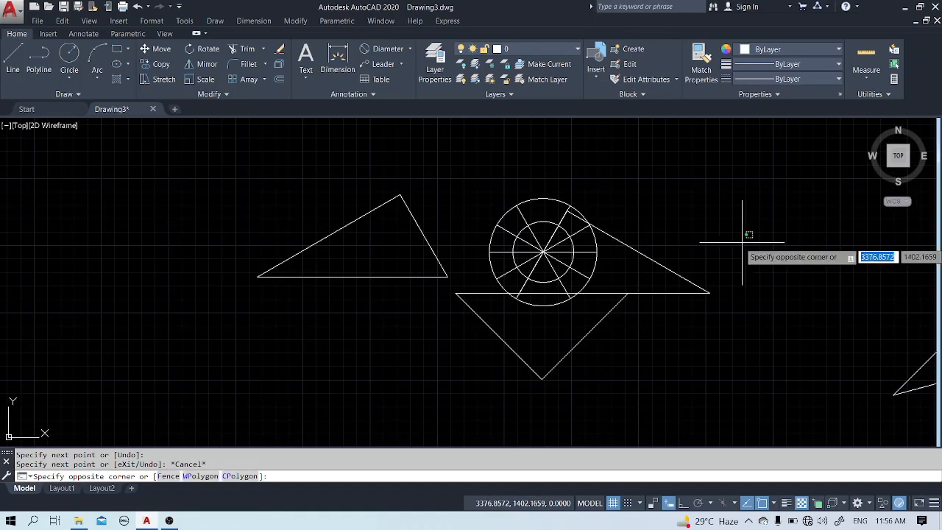
click(613, 353)
key(Delete)
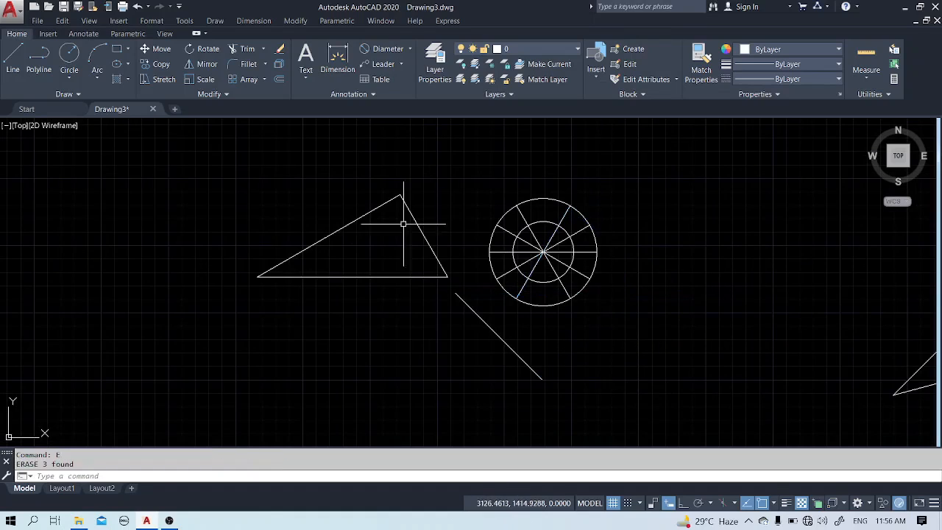
click(535, 371)
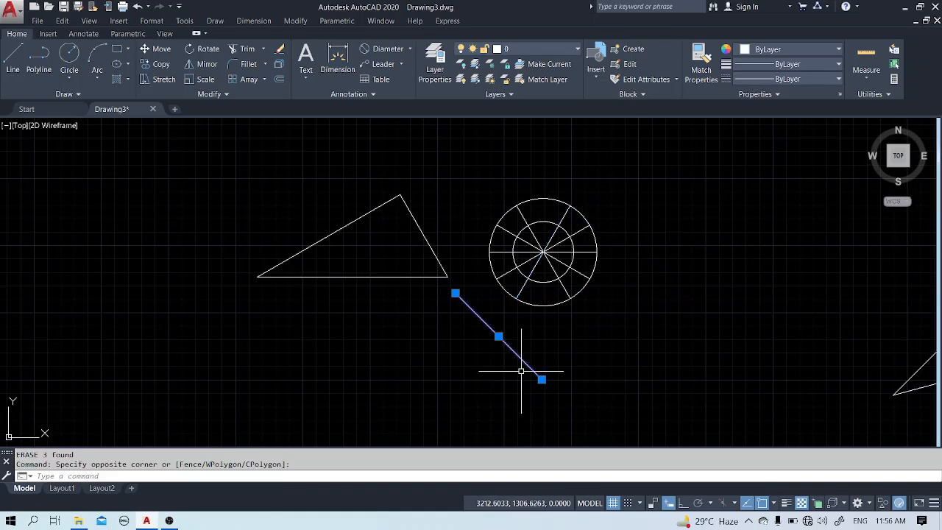
text(e)
key(Return)
- Erase the original triangle beside the circles and the leftover shape on their far side
click(435, 170)
click(340, 306)
text(e)
key(Return)
middle_drag(414, 317, 207, 318)
click(888, 260)
click(628, 408)
text(e)
key(Return)
- Draw the vertical diameter line from the outer circle's upper quadrant to its lower quadrant
text(z)
key(Return)
text(e)
key(Return)
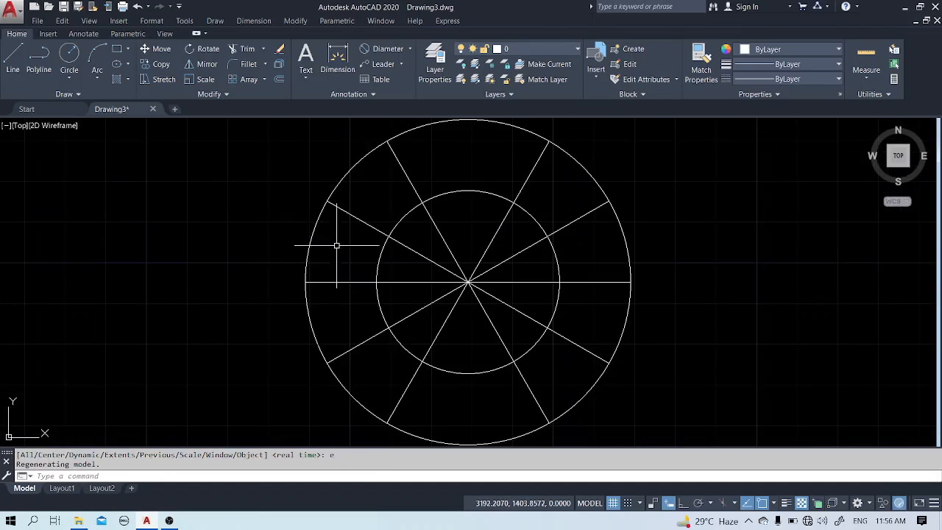
text(l)
key(Return)
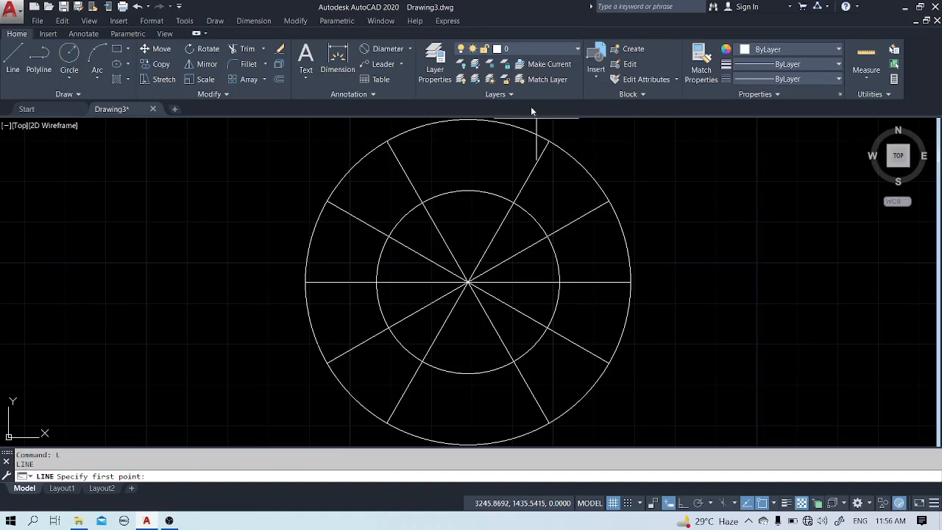
click(469, 119)
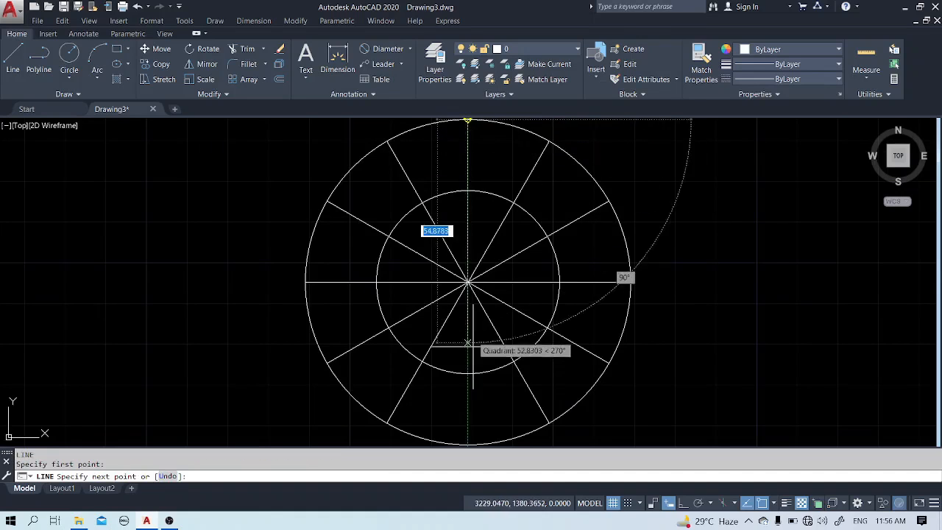
click(468, 445)
key(Escape)
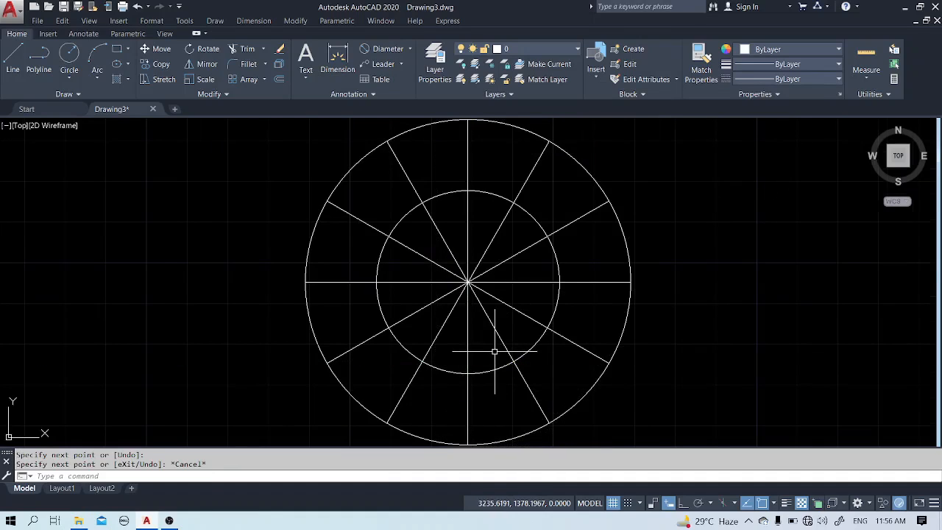
- Label the outer circle's division points A to L and the inner circle's 1 to 12 at text height 3, using single-line text
scroll(495, 351, down, 2)
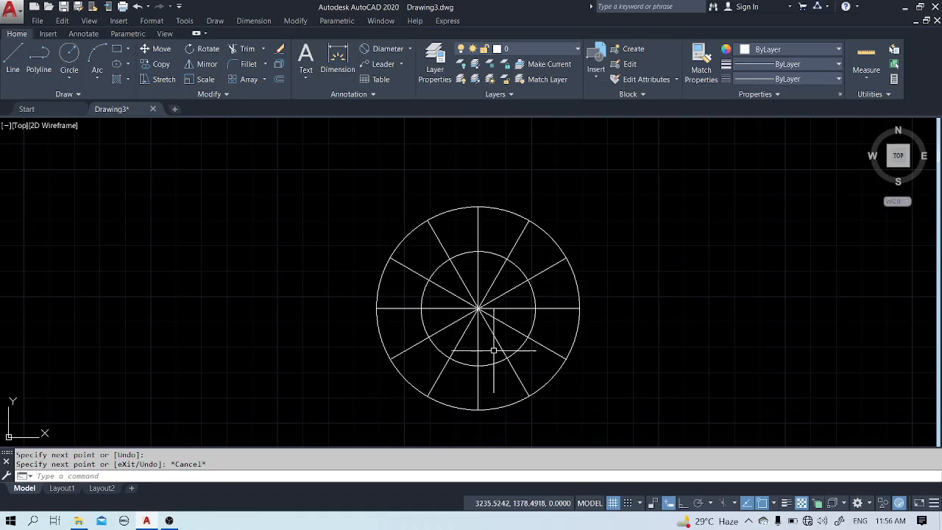
scroll(484, 335, up, 2)
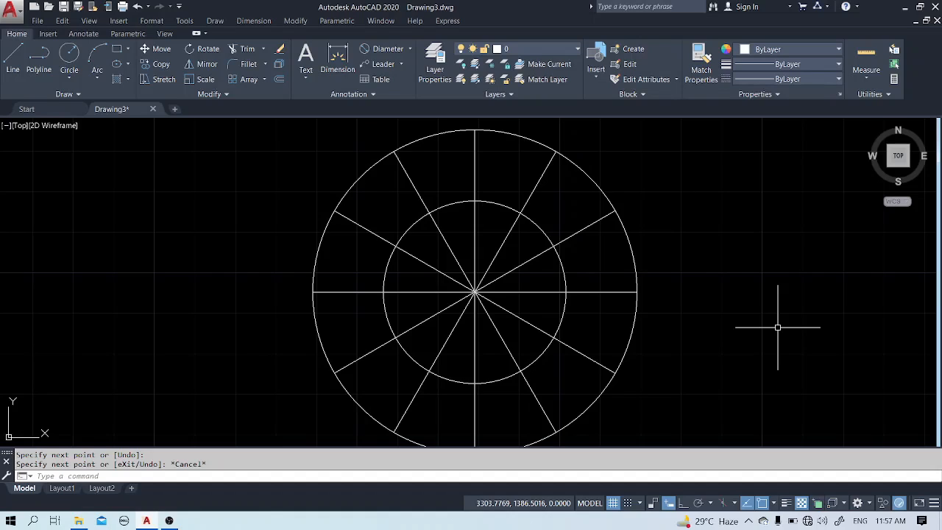
text(text)
key(Return)
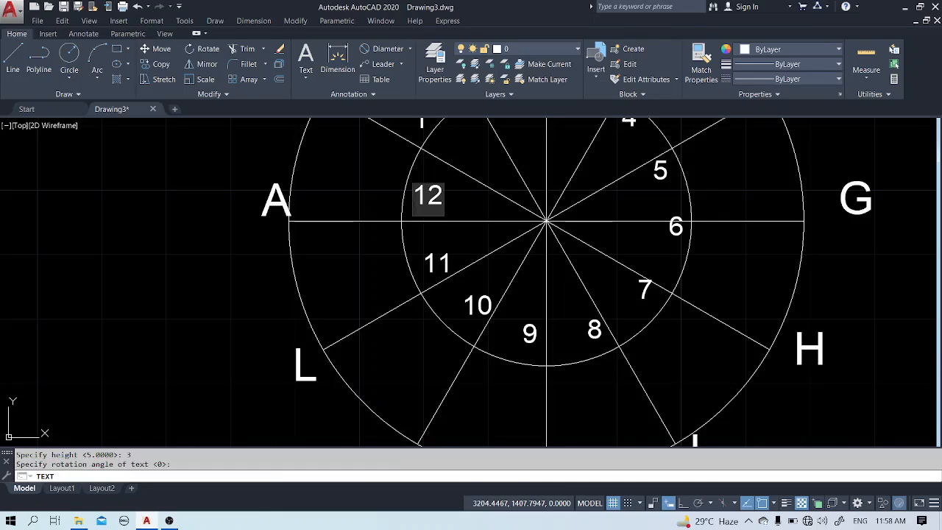
key(Escape)
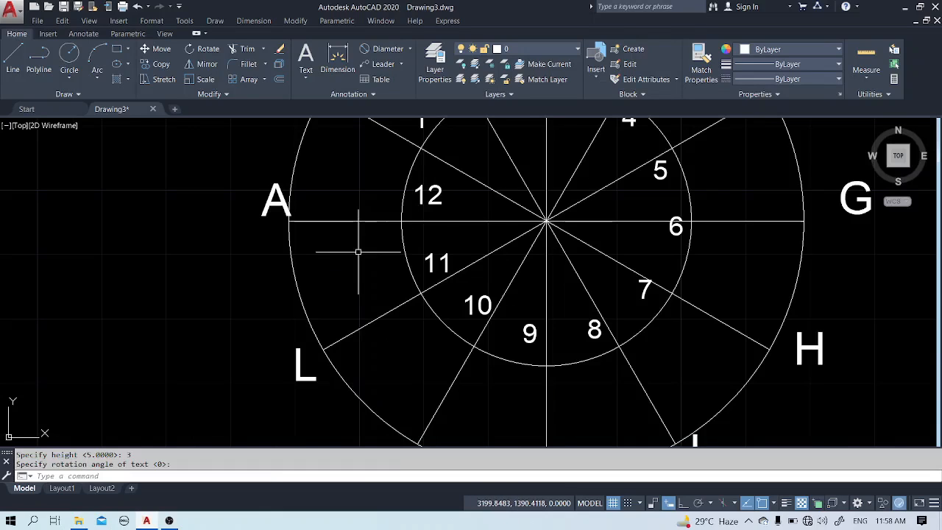
scroll(358, 250, down, 2)
scroll(484, 273, down, 2)
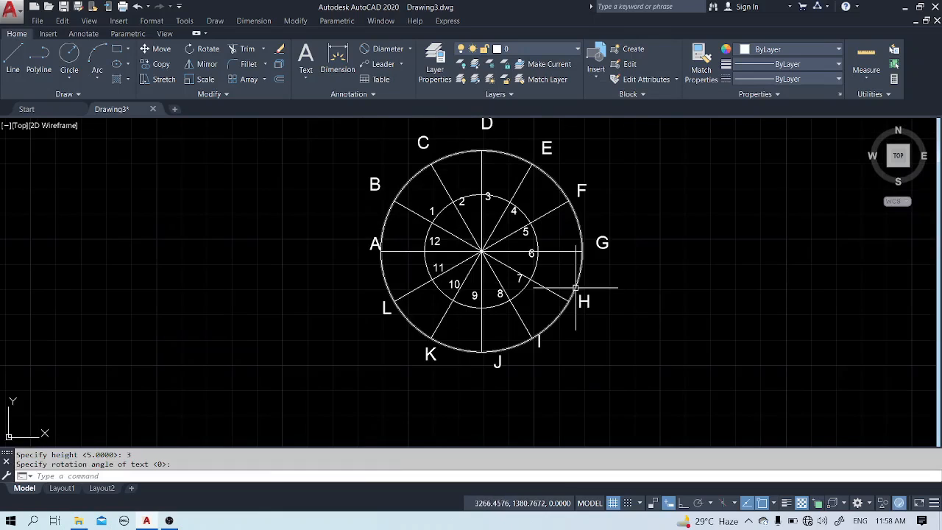
middle_drag(455, 208, 451, 225)
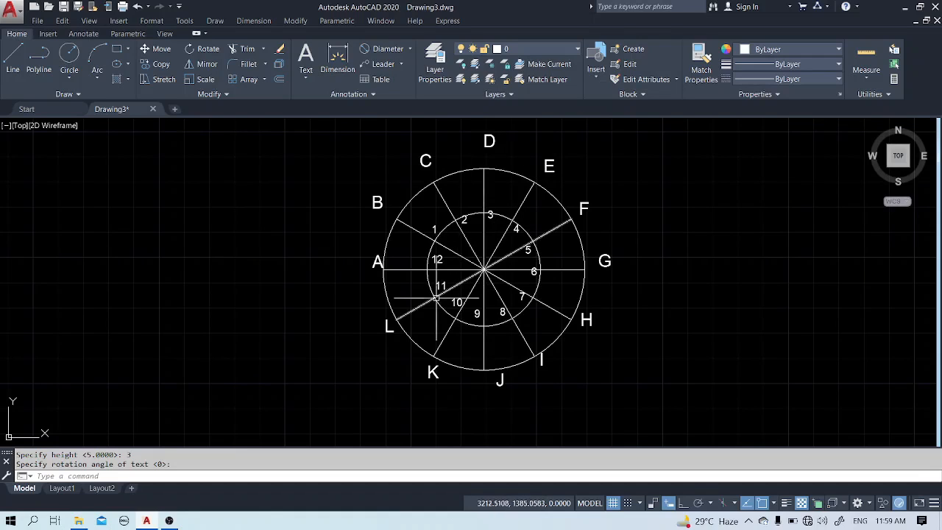
- Draw a vertical line about 13.4 long downward from outer division point B, with Ortho on
scroll(314, 279, up, 2)
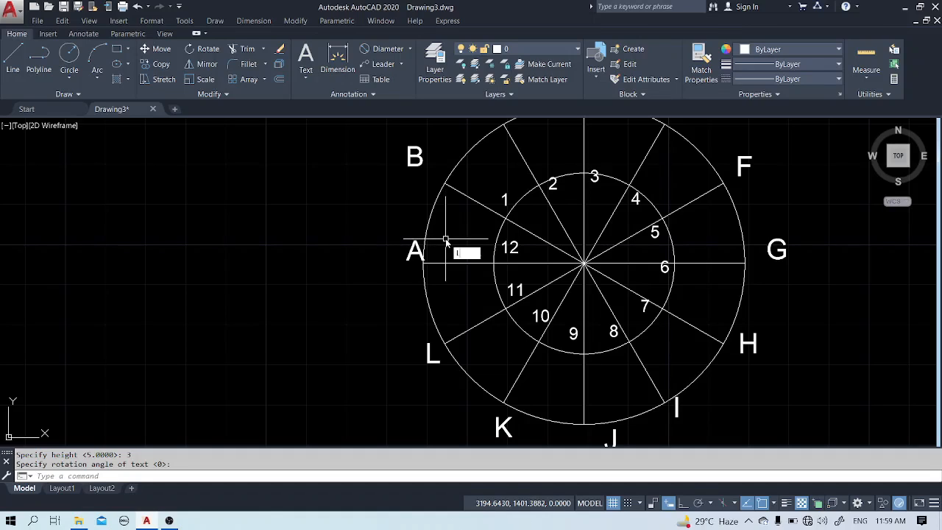
key(Escape)
text(l)
key(Return)
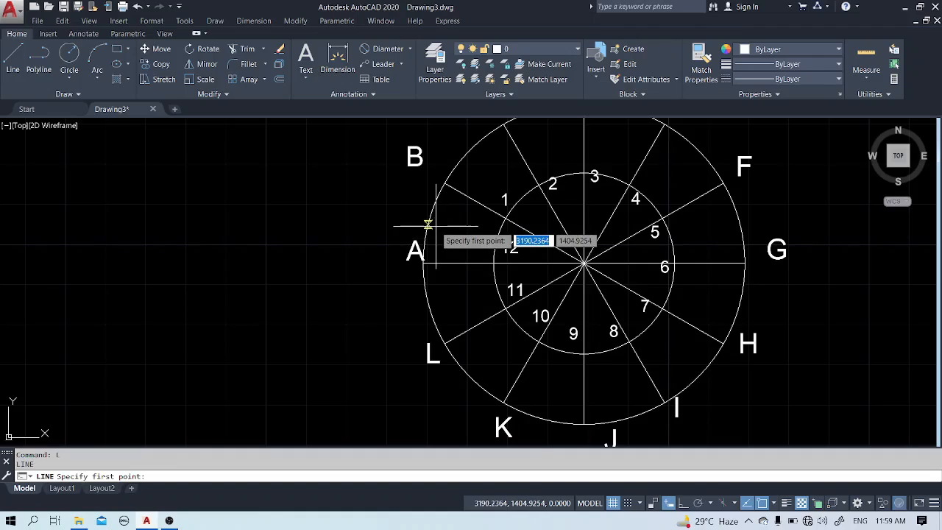
click(445, 182)
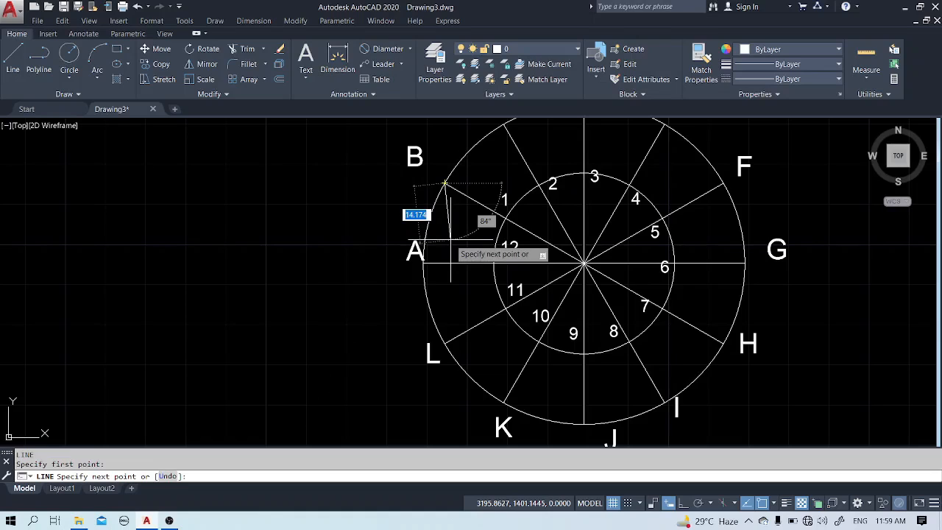
key(F8)
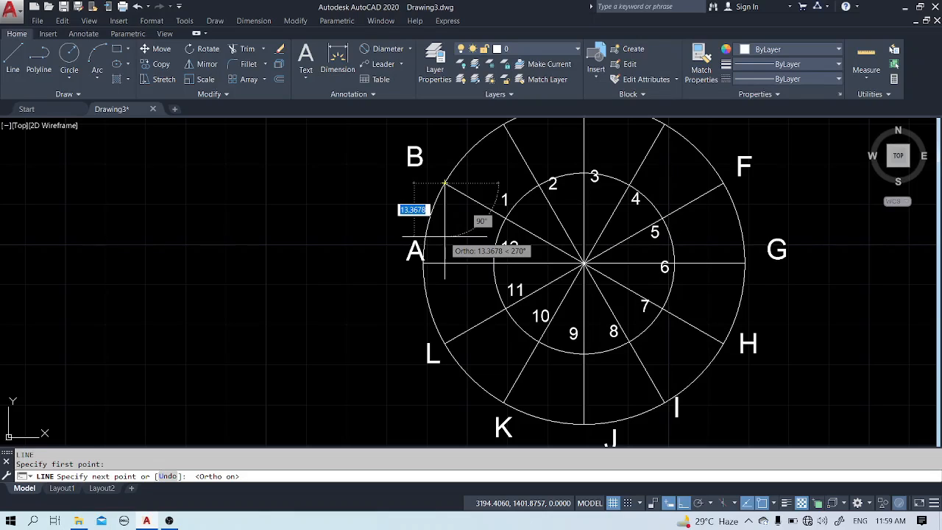
click(445, 237)
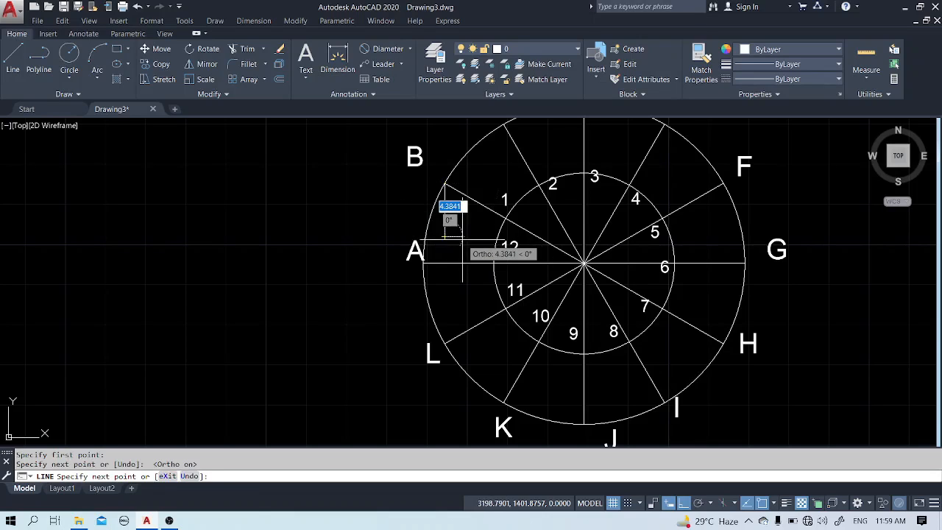
key(Return)
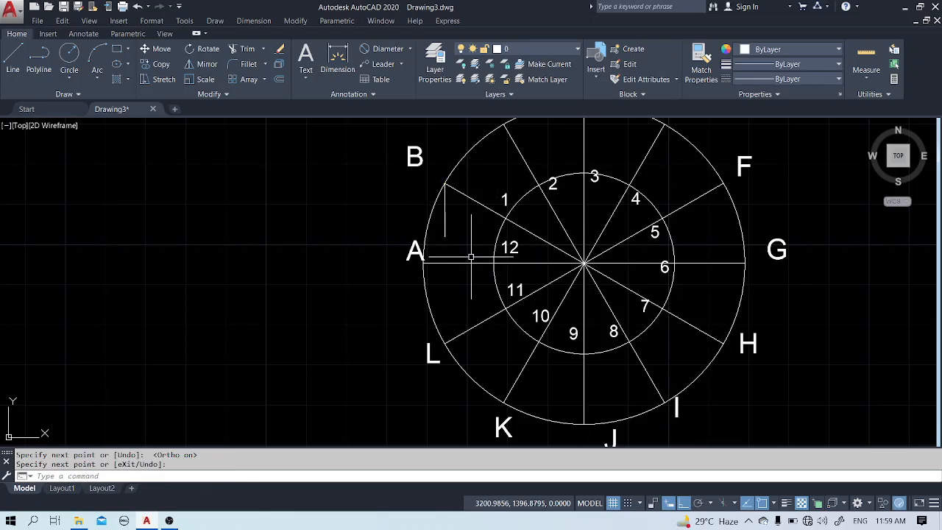
- Draw a vertical line about 17.5 long downward from outer division point C
key(Return)
click(503, 126)
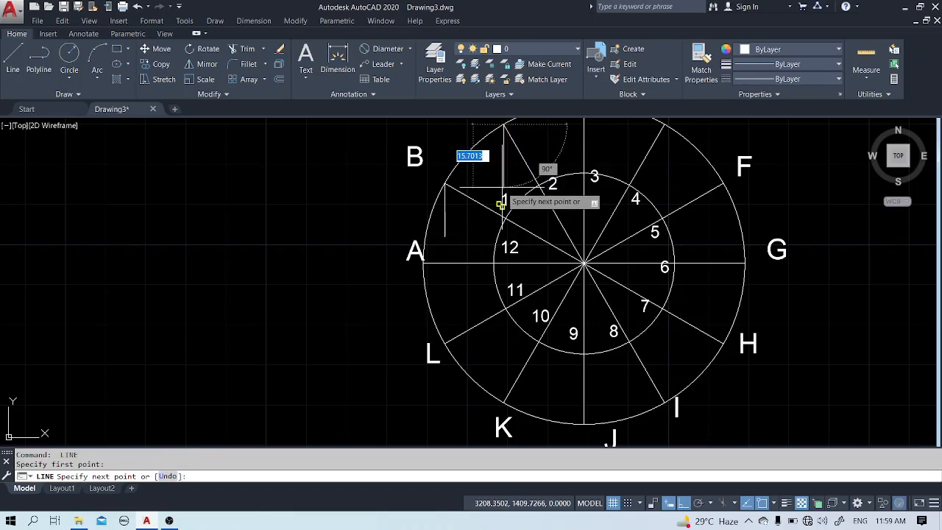
scroll(500, 204, up, 4)
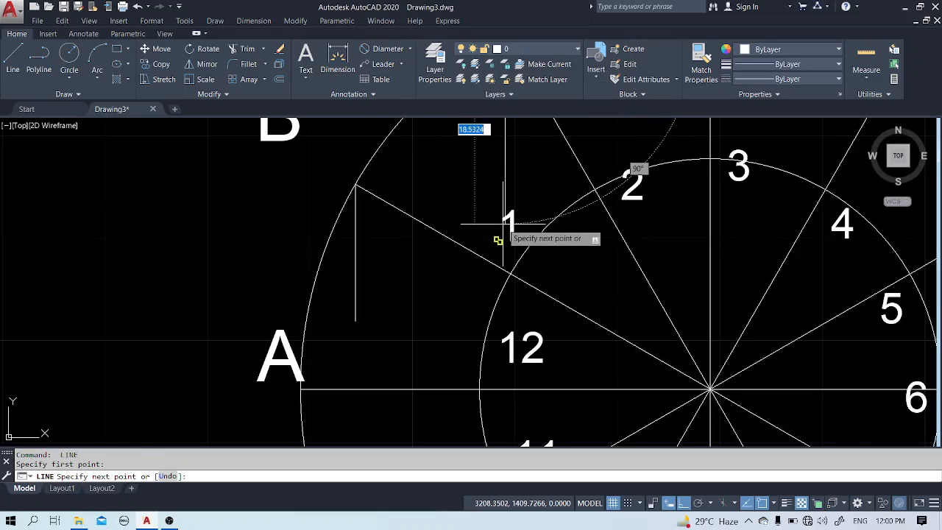
scroll(505, 214, up, 4)
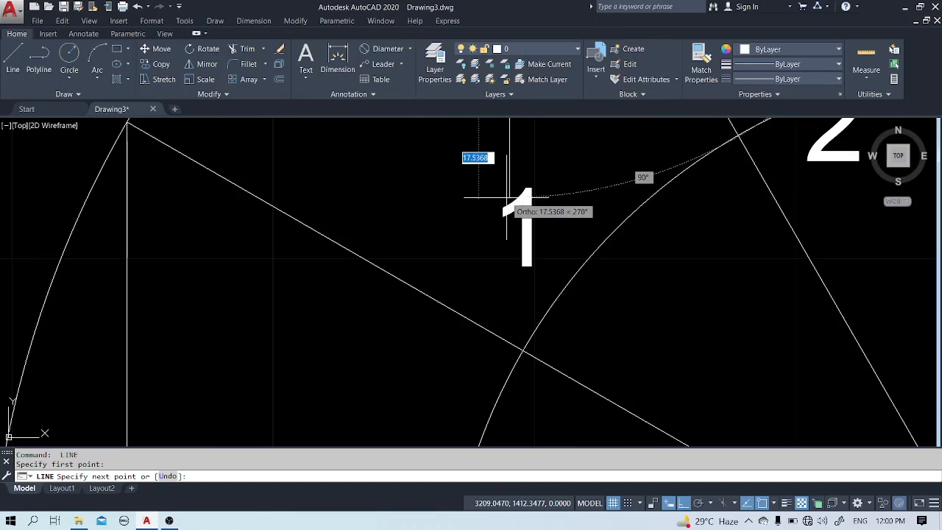
click(509, 197)
key(Escape)
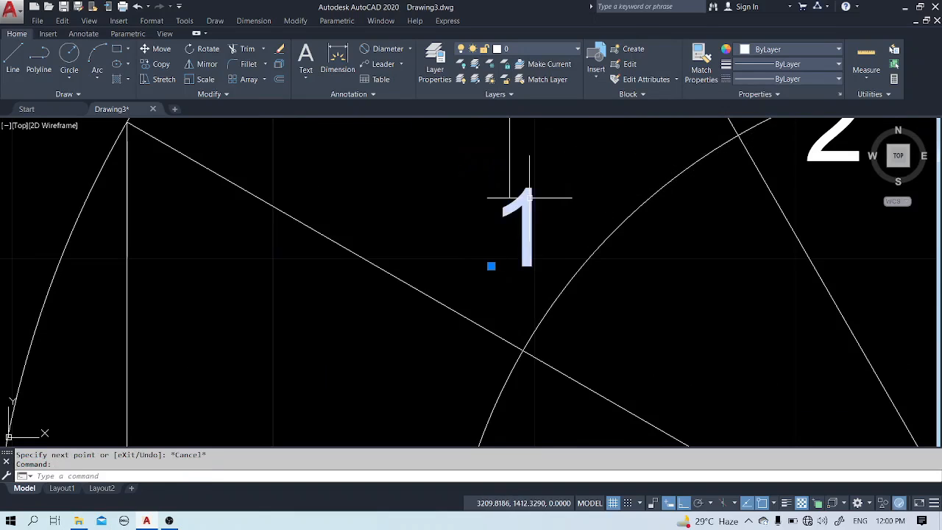
- Move the label 1 to just inside the inner circle beside its division point, with Ortho off
click(491, 266)
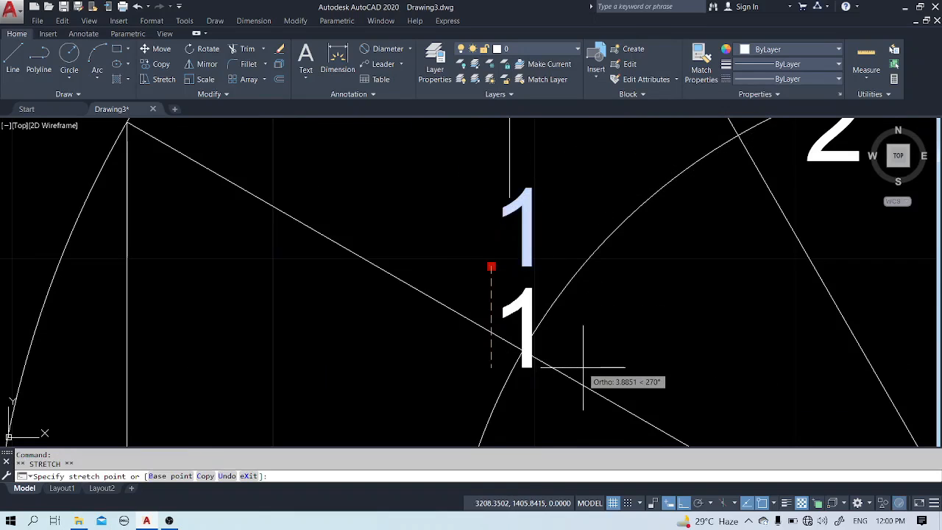
key(F8)
click(573, 357)
scroll(375, 259, down, 3)
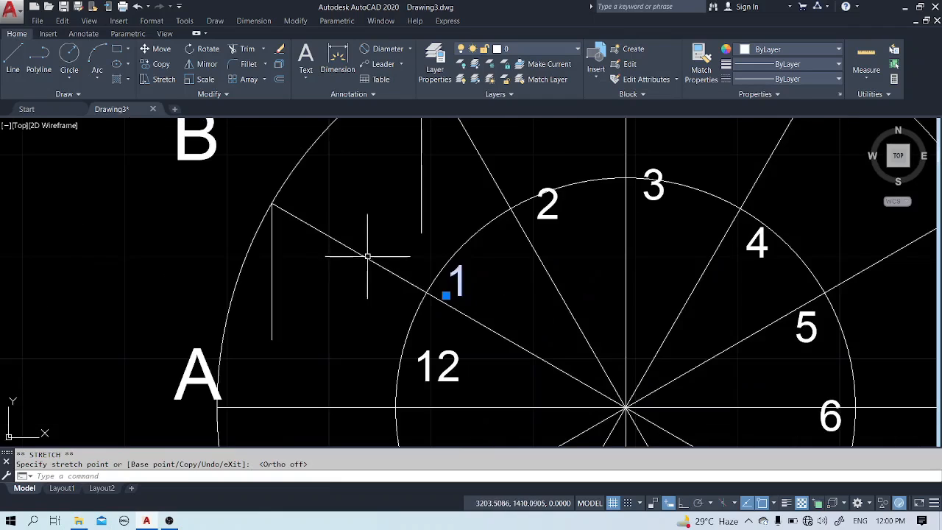
scroll(532, 296, down, 2)
key(Escape)
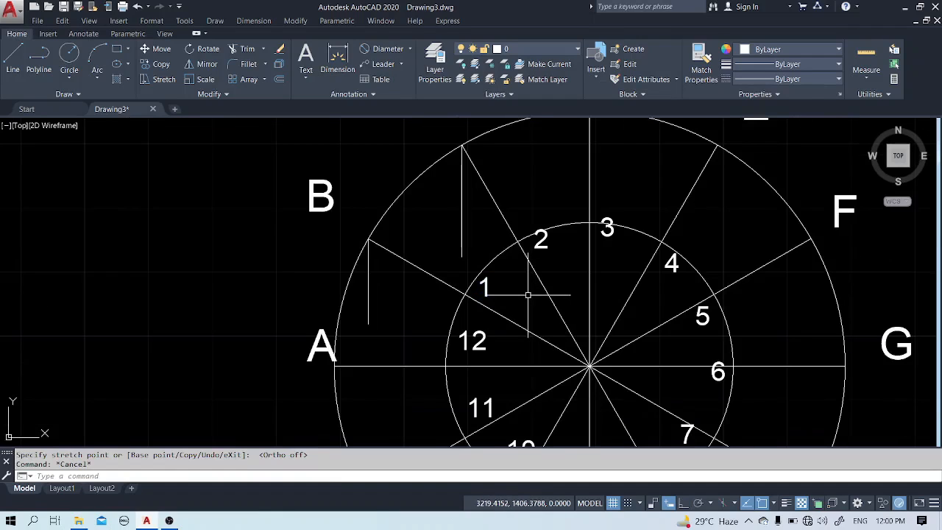
- Draw a vertical line downward from outer division point E with Ortho on, about as long as the one from C
key(F8)
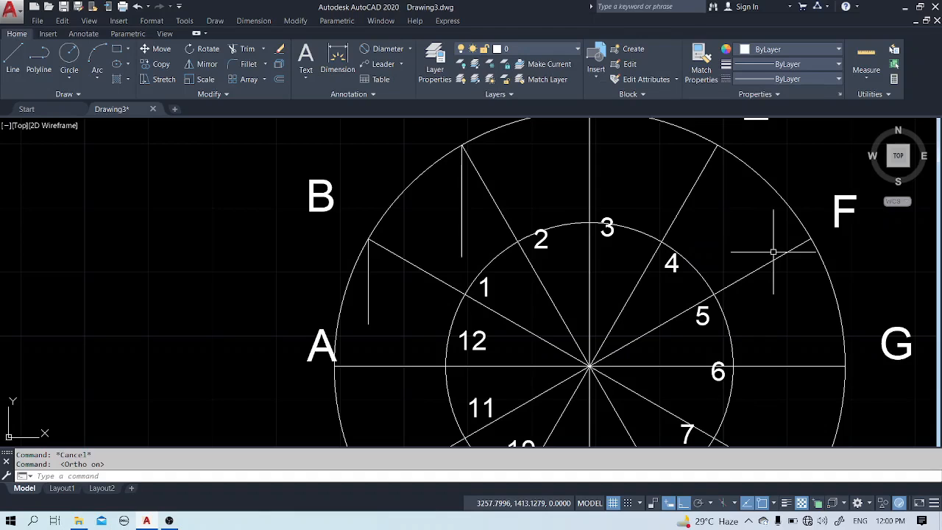
text(l)
key(Return)
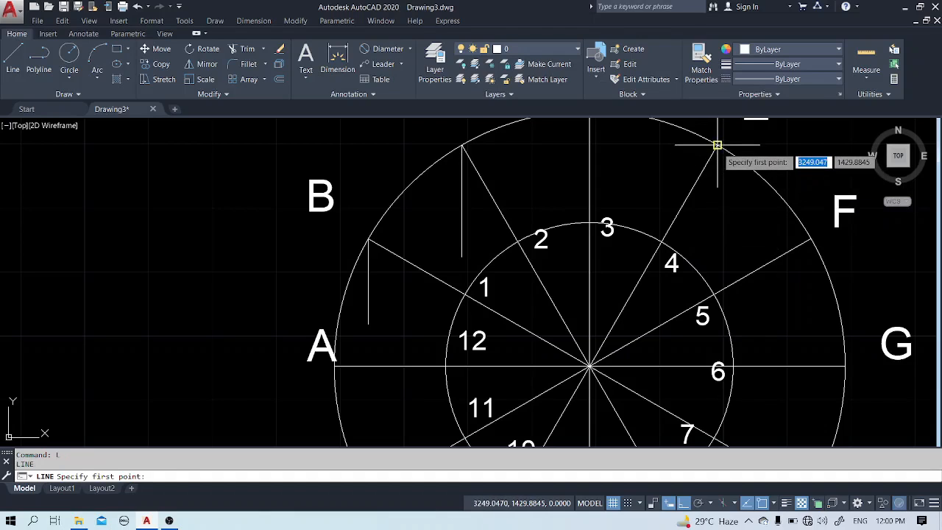
click(717, 145)
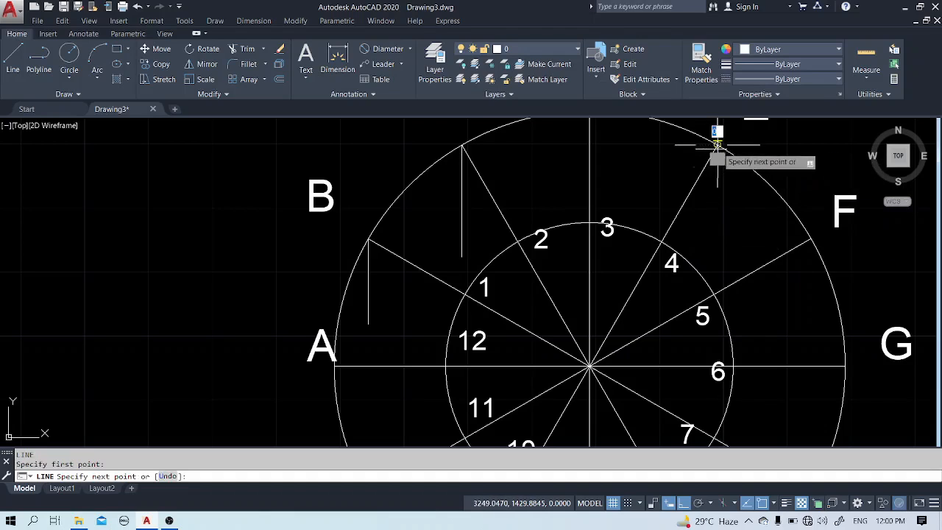
click(718, 258)
key(Return)
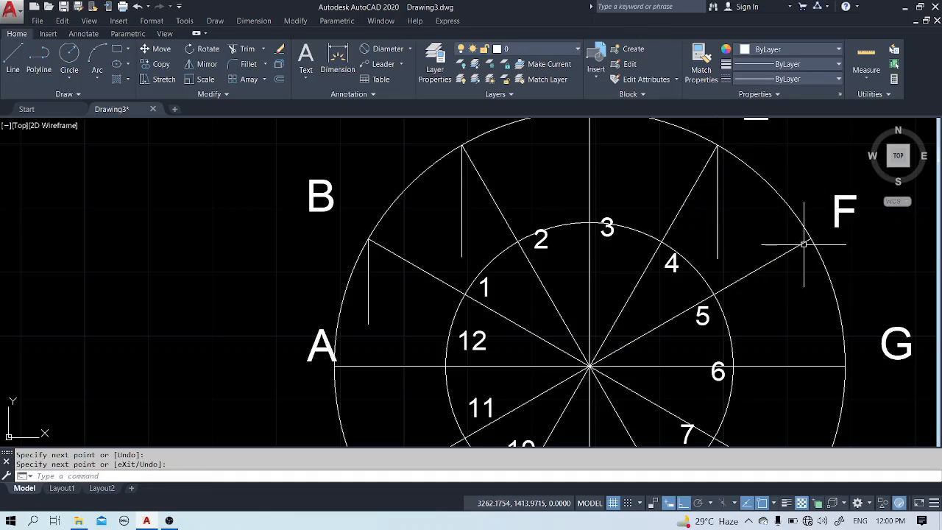
- Draw a vertical line about 13.2 long downward from outer division point F
key(Return)
click(810, 241)
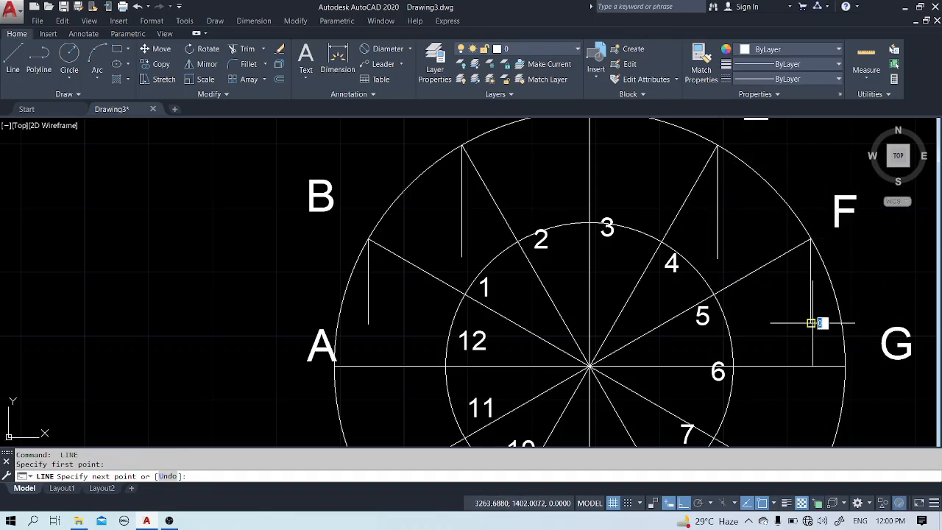
scroll(815, 294, down, 4)
key(Return)
scroll(812, 382, up, 2)
scroll(811, 382, up, 2)
- Draw vertical lines upward from outer division points H, about 10.7 long, and I, ending just below the level of inner label 8
key(Return)
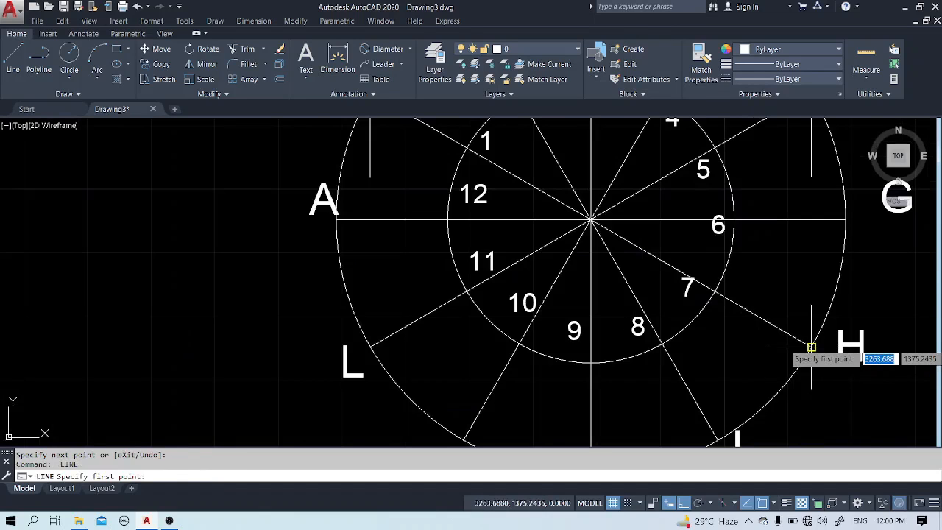
click(810, 347)
click(810, 279)
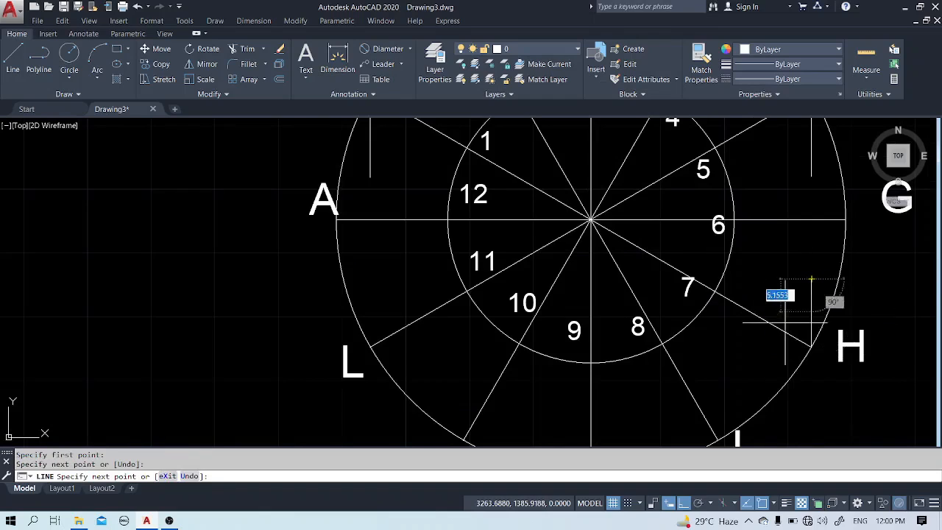
key(Return)
key(Return)
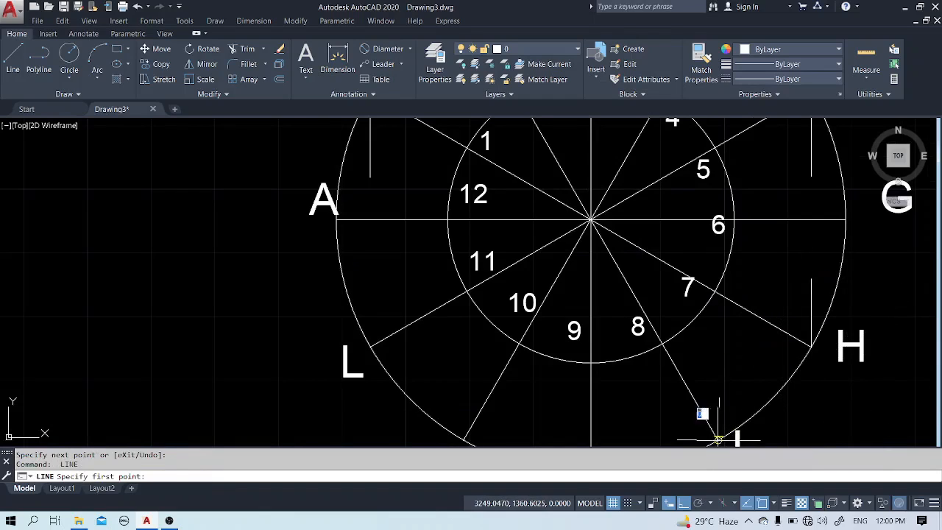
click(718, 439)
click(718, 333)
key(Return)
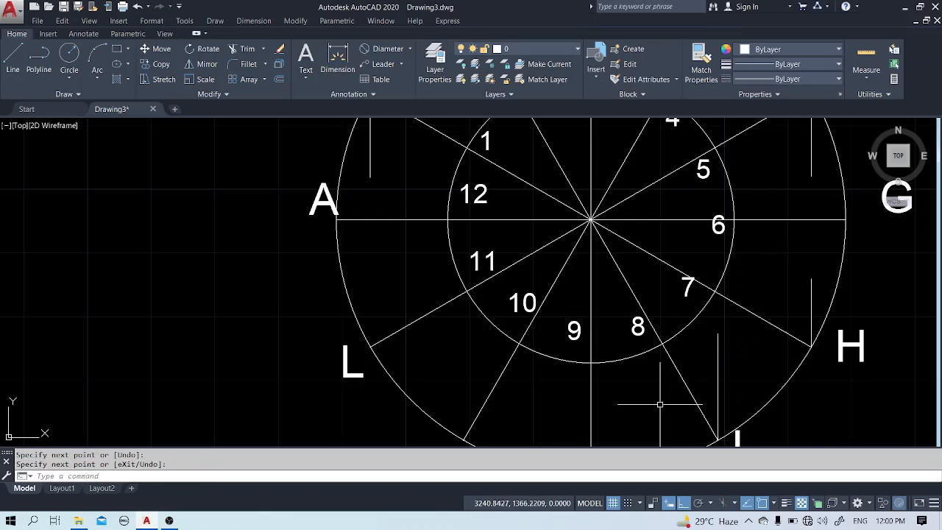
- Draw vertical lines upward from outer division points K and L, making the one from L about 16.1 long
key(Return)
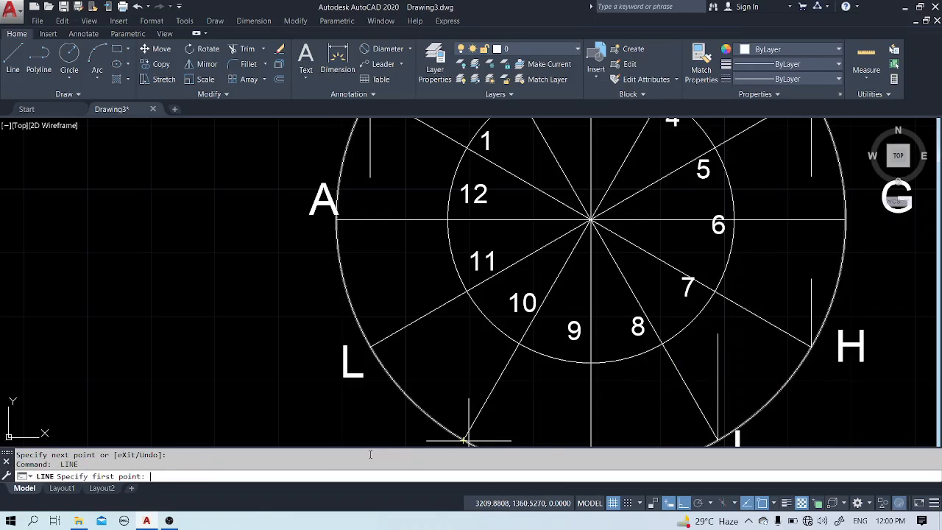
click(465, 439)
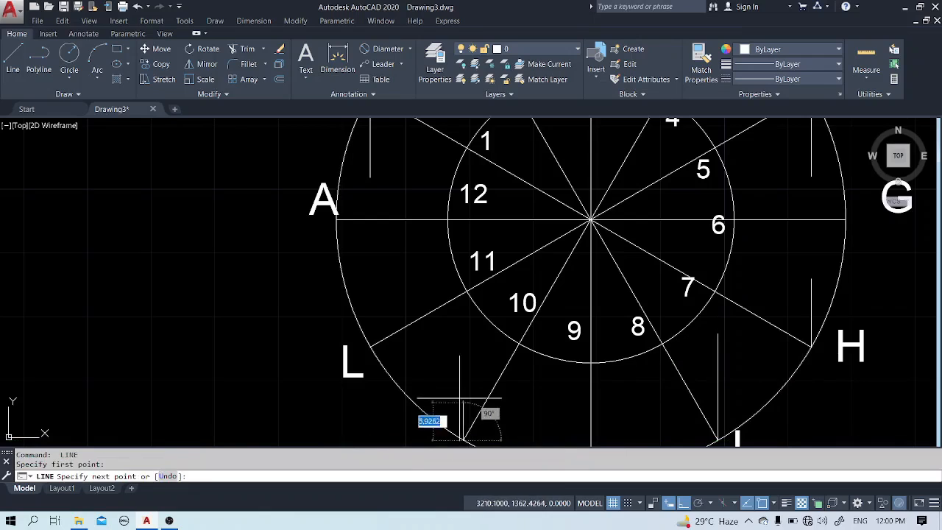
click(463, 326)
key(Return)
key(Return)
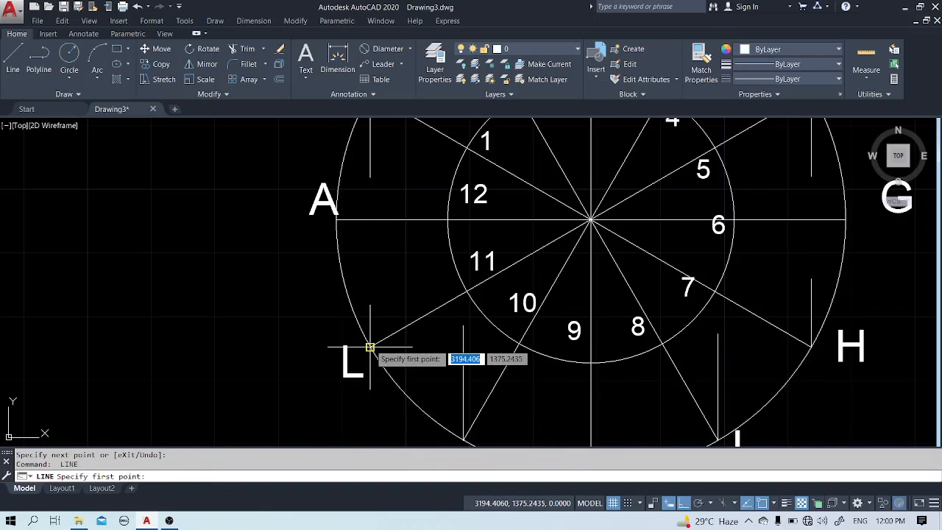
click(369, 244)
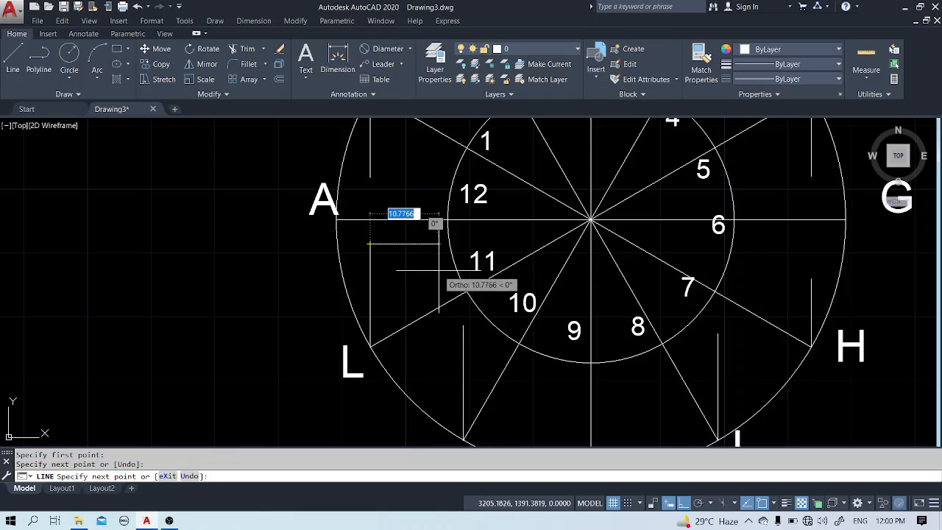
key(Escape)
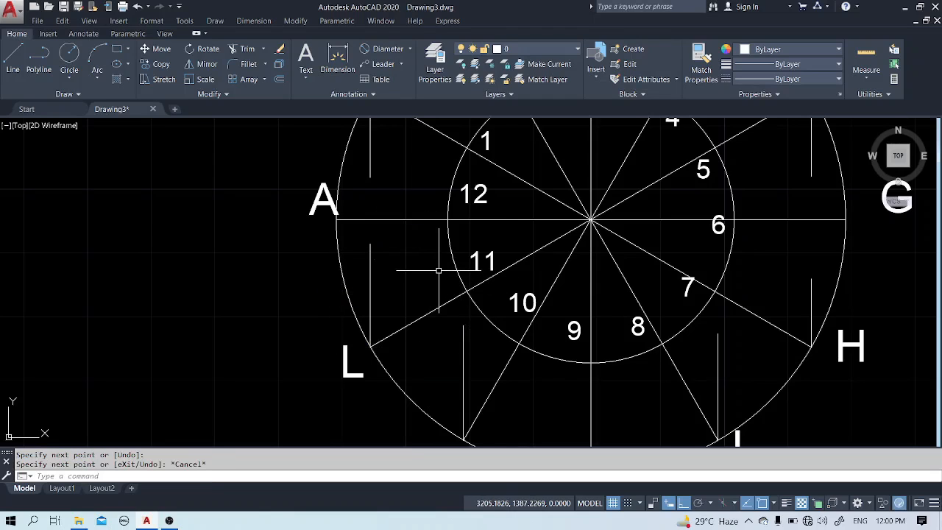
- Draw a horizontal line about 13.6 long outward from inner division point 2, crossing the vertical line from C
scroll(439, 270, down, 2)
middle_drag(463, 267, 452, 301)
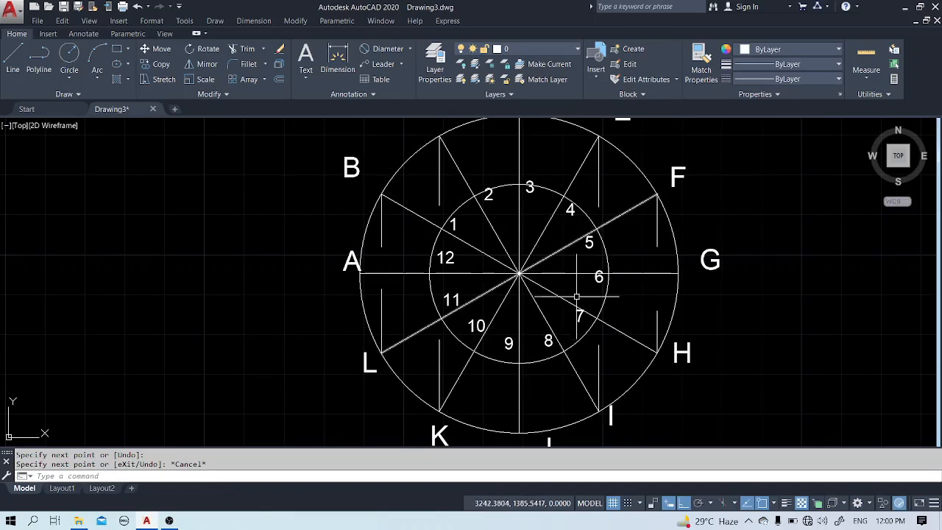
text(L)
key(Return)
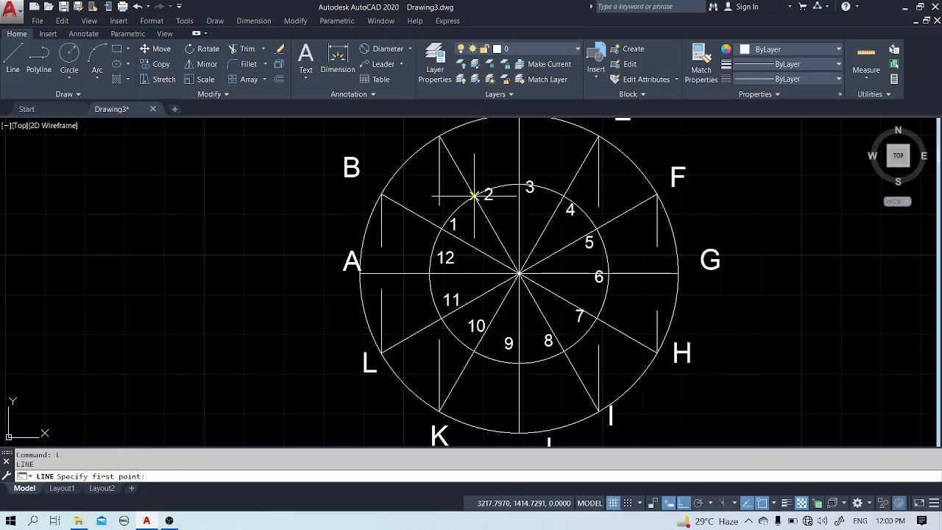
click(474, 195)
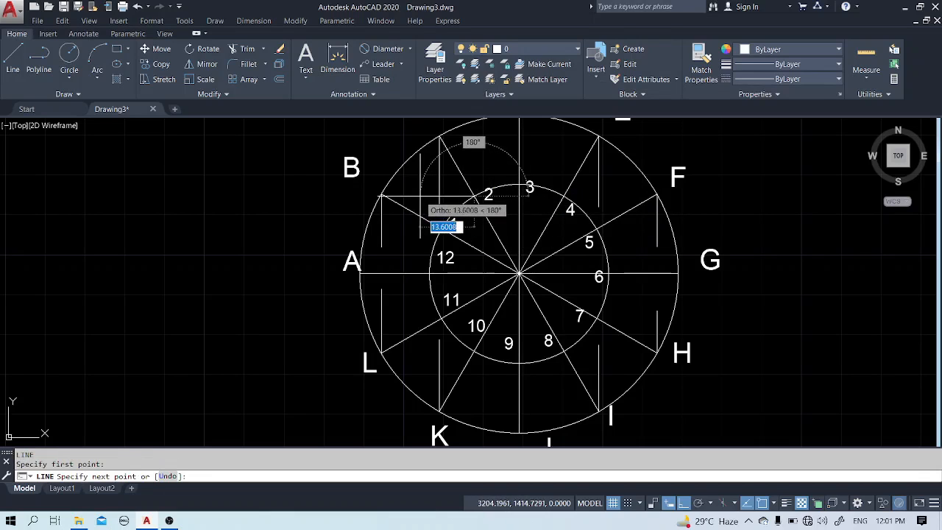
click(421, 195)
key(Return)
- Draw a horizontal line outward from inner division point 1 to just past the vertical line from B
key(Return)
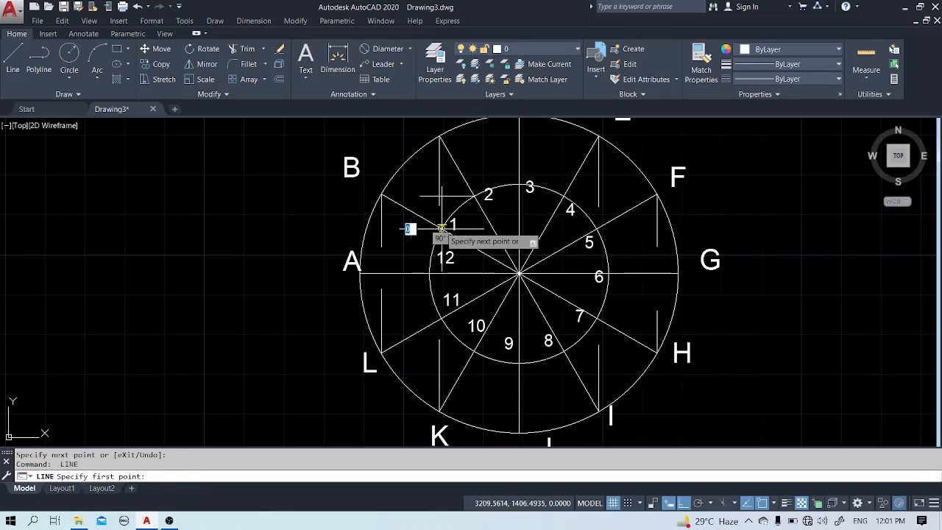
click(440, 228)
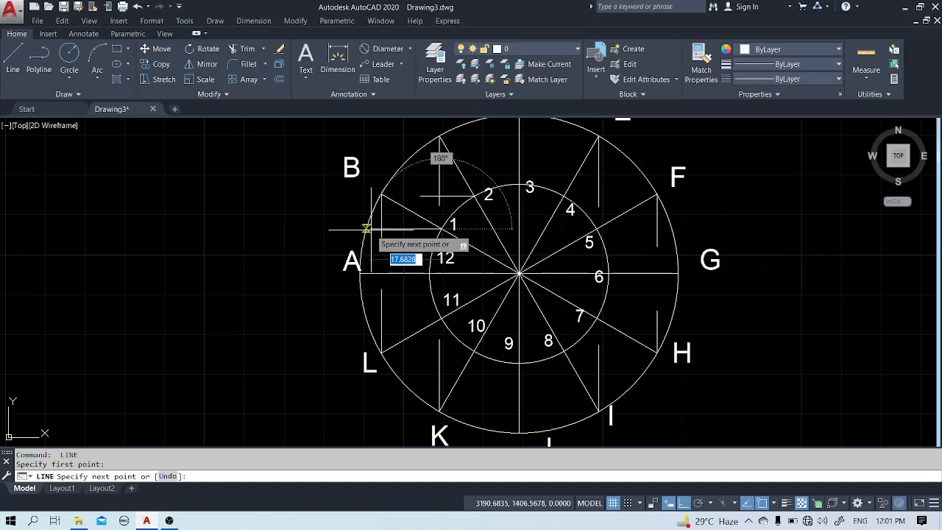
scroll(365, 228, up, 3)
click(368, 229)
scroll(368, 229, down, 3)
key(Return)
- Draw horizontal lines outward from inner division points 4 and 5, crossing the vertical lines from E and F respectively
key(Return)
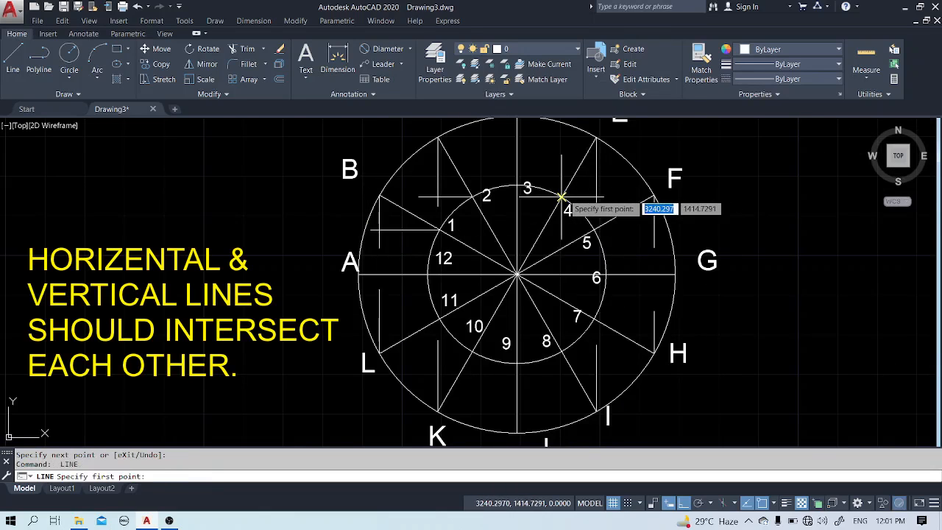
click(561, 197)
click(611, 198)
key(Return)
key(Return)
click(596, 231)
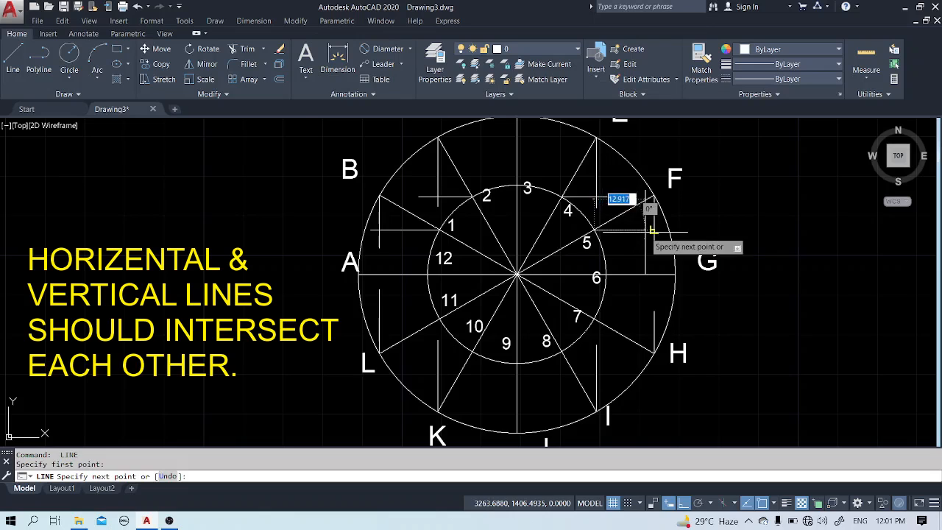
scroll(651, 231, up, 5)
click(661, 229)
scroll(661, 229, down, 7)
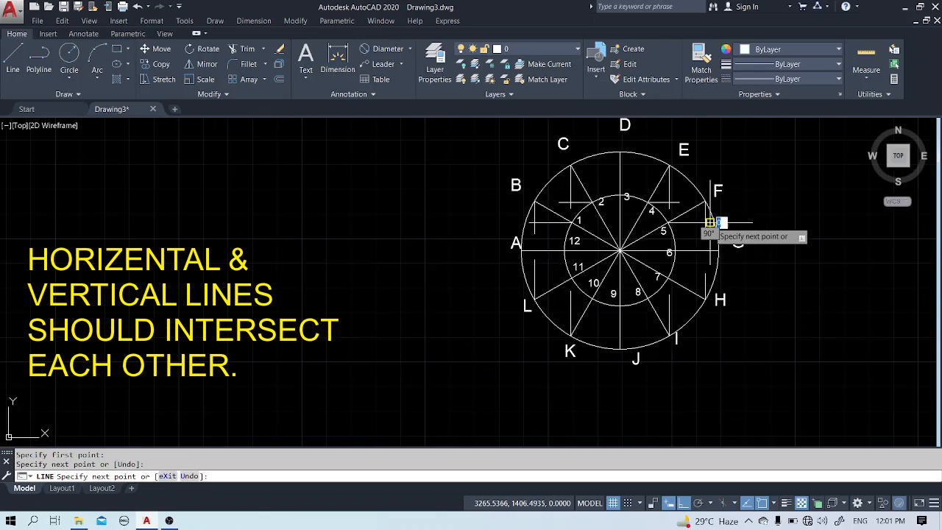
key(Return)
- Draw horizontal lines outward from inner division points 7, about 16.8 long, and 8, about 12.6 long, crossing the verticals from H and I
key(Return)
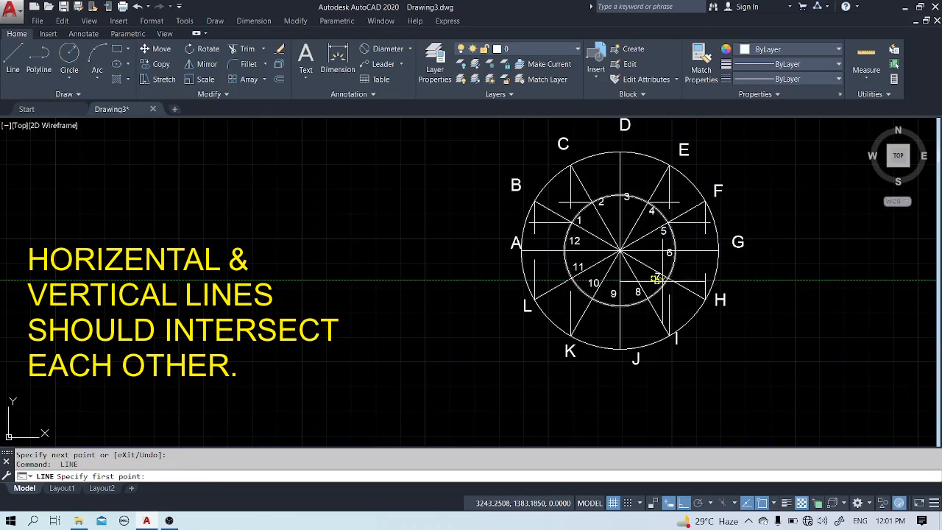
scroll(655, 284, up, 8)
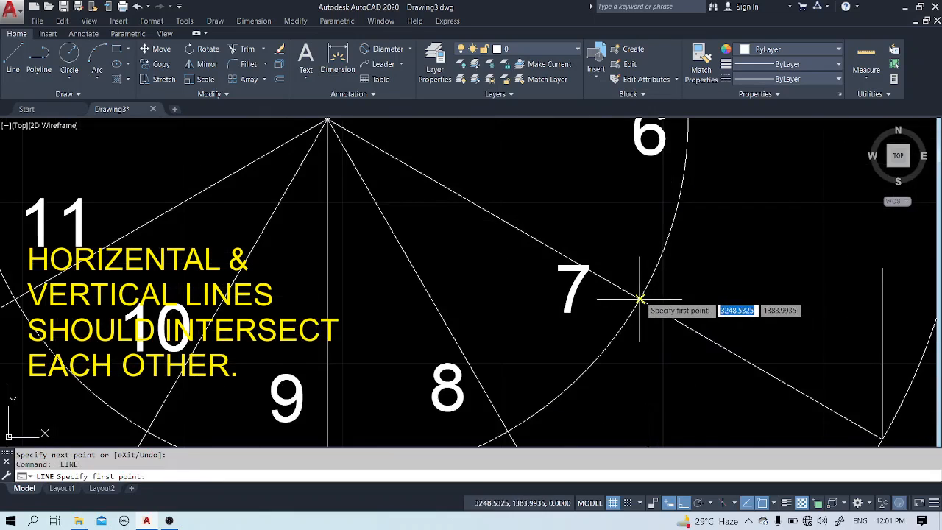
click(640, 298)
scroll(911, 293, down, 6)
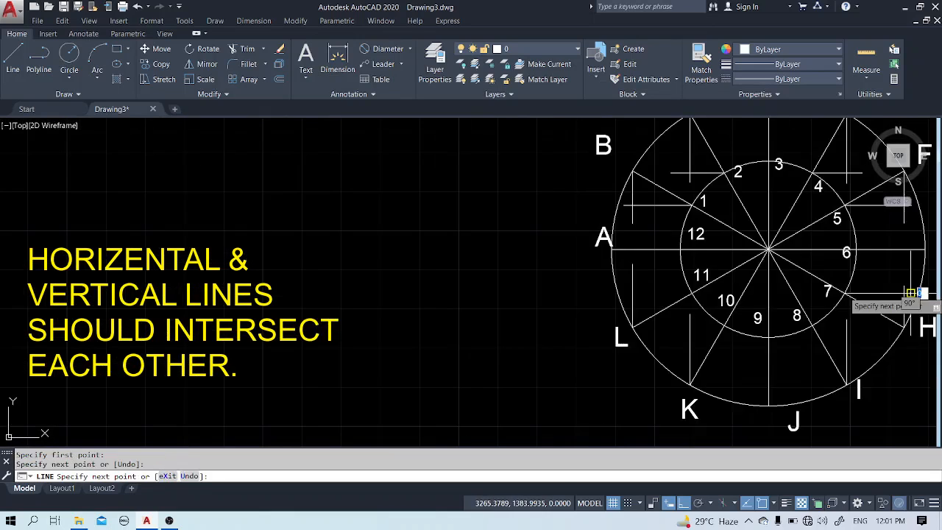
key(Return)
key(Return)
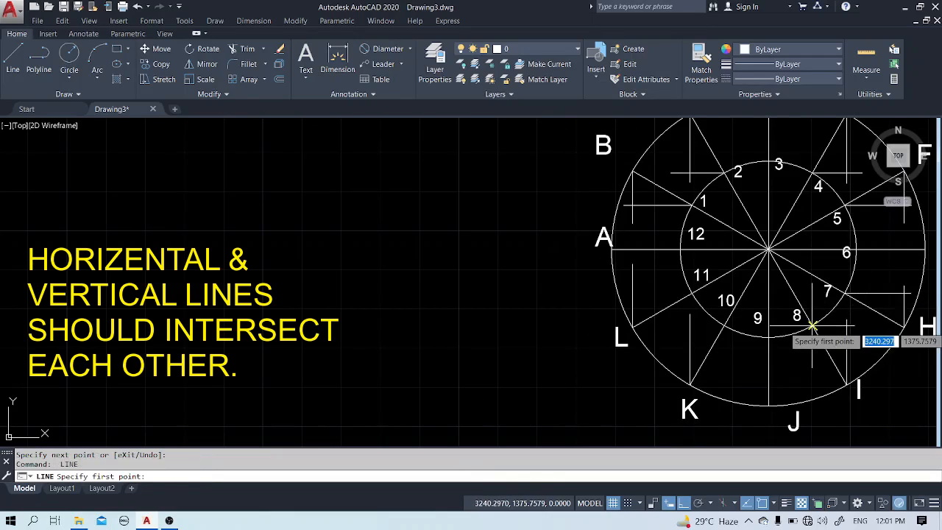
click(813, 327)
click(861, 326)
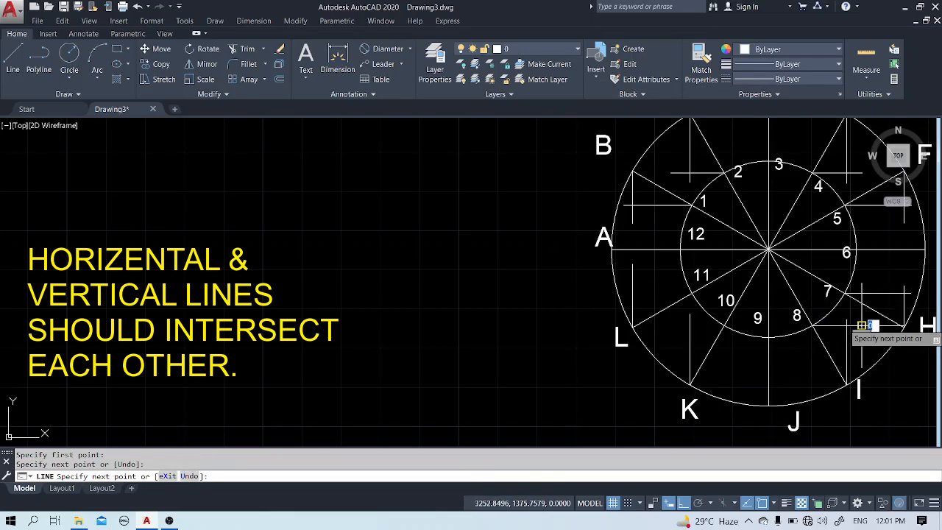
key(Return)
- Draw horizontal lines outward from inner division points 10, about 13.2 long, and 11, crossing the vertical lines from K and L
key(Return)
click(725, 327)
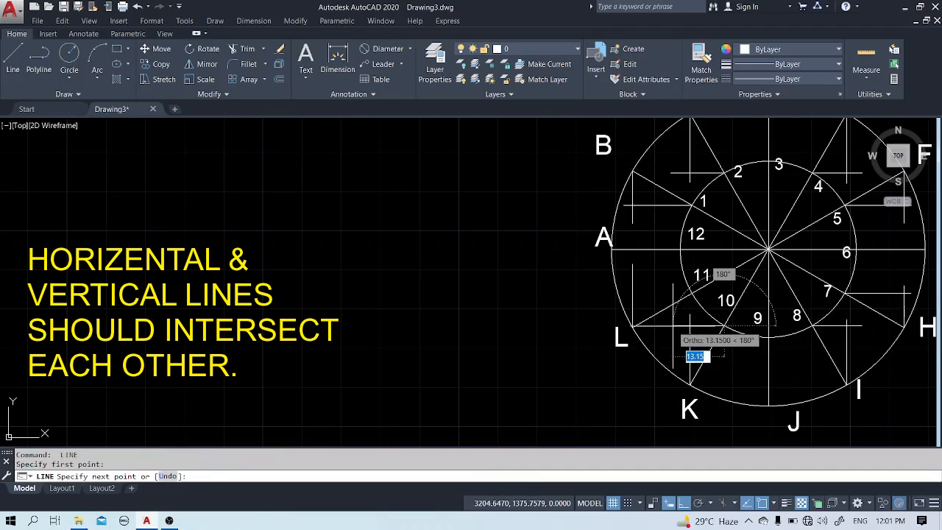
click(672, 326)
key(Return)
key(Return)
click(692, 293)
scroll(623, 292, up, 4)
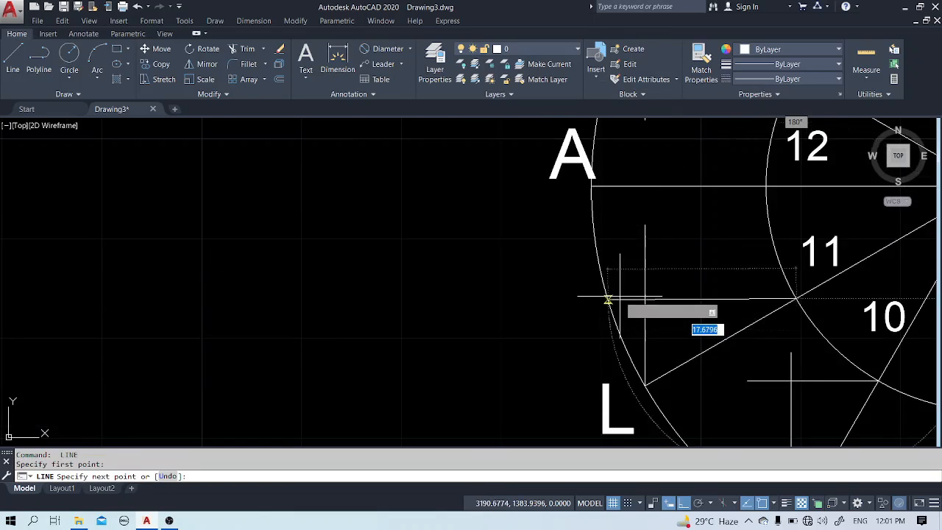
click(621, 297)
key(Escape)
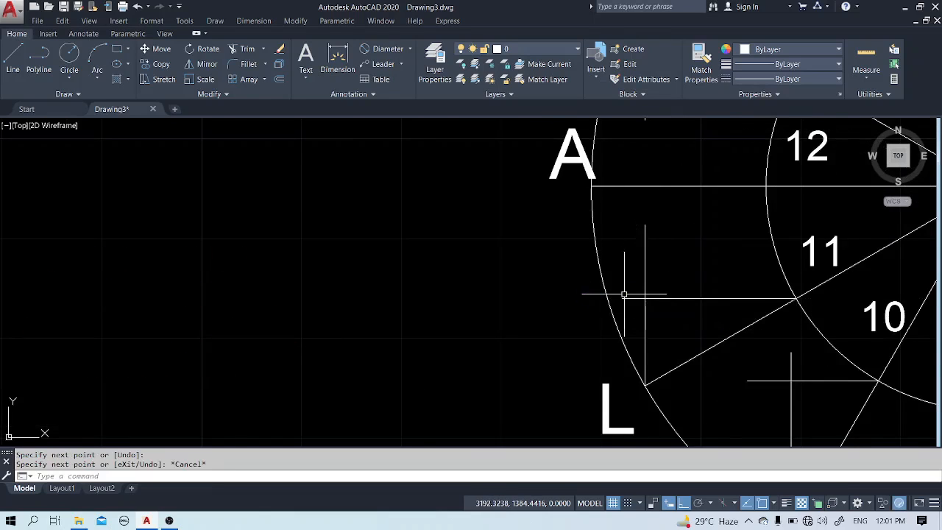
scroll(624, 295, down, 4)
middle_drag(785, 300, 520, 331)
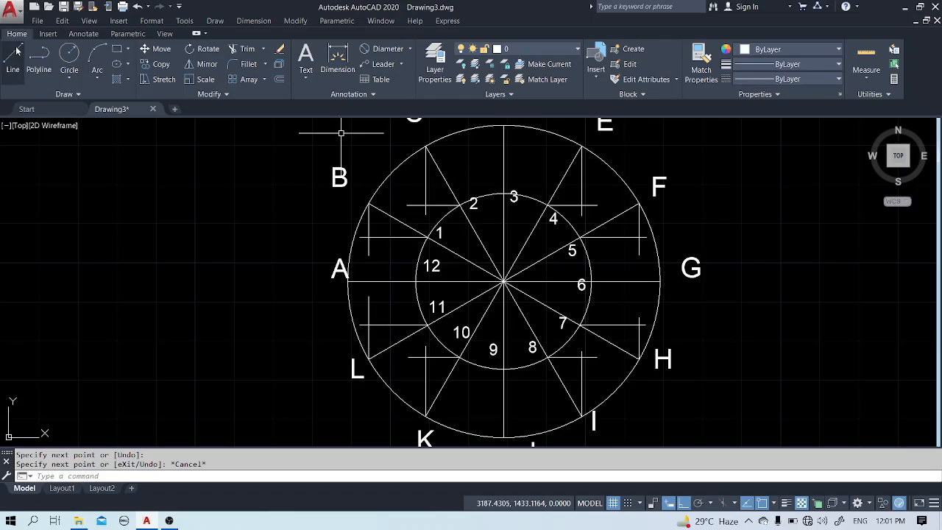
click(69, 55)
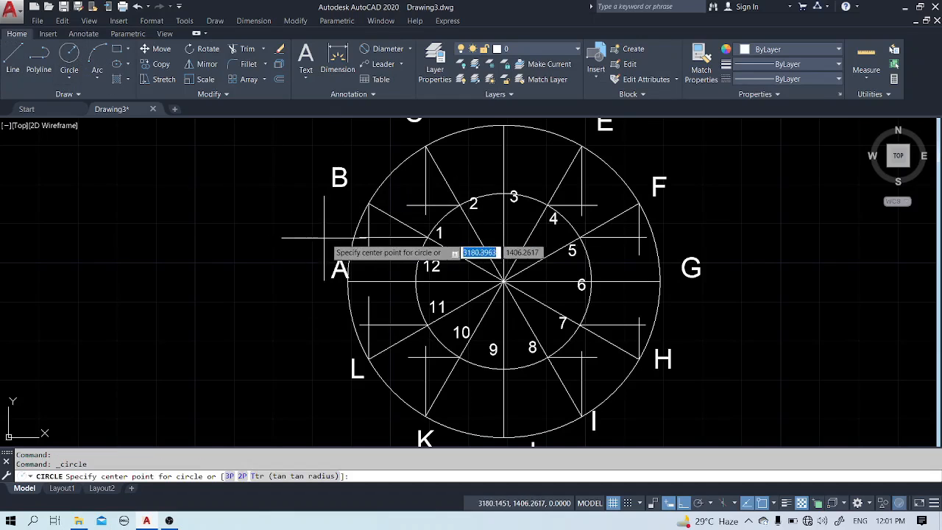
scroll(375, 237, up, 4)
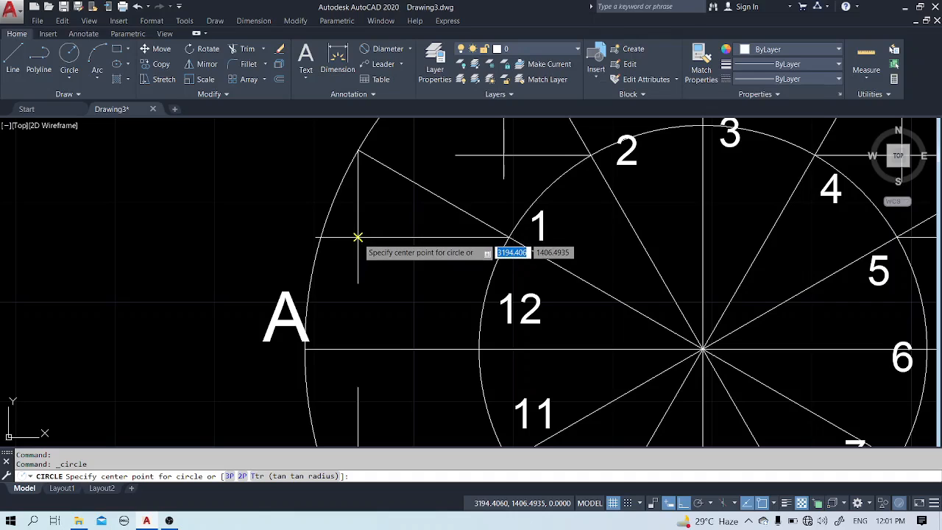
key(Escape)
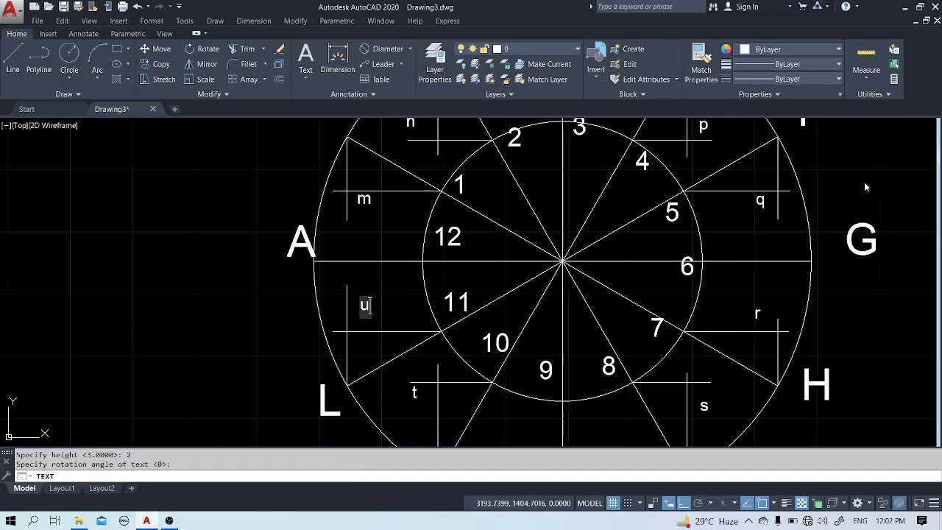
middle_drag(600, 294, 568, 305)
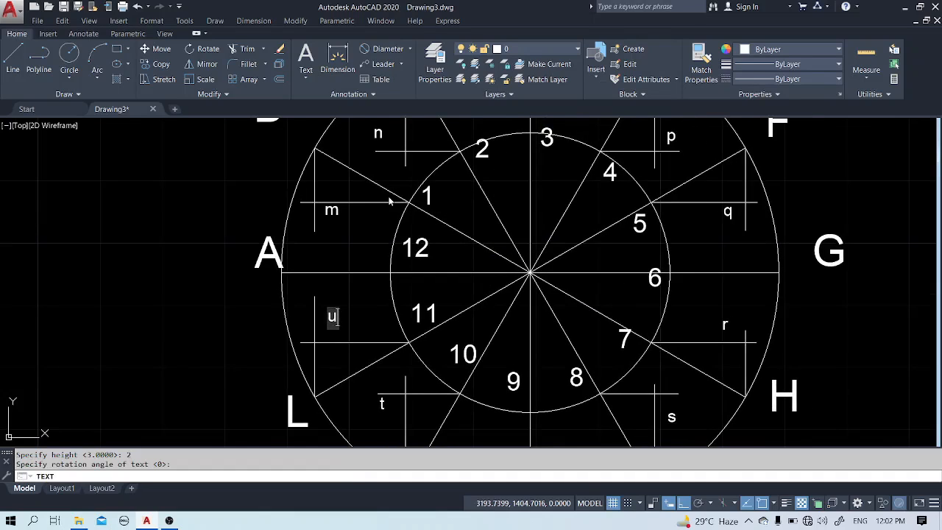
- Finish the intersection label u beside the vertical line from L, using a text height of 2
key(Return)
key(Return)
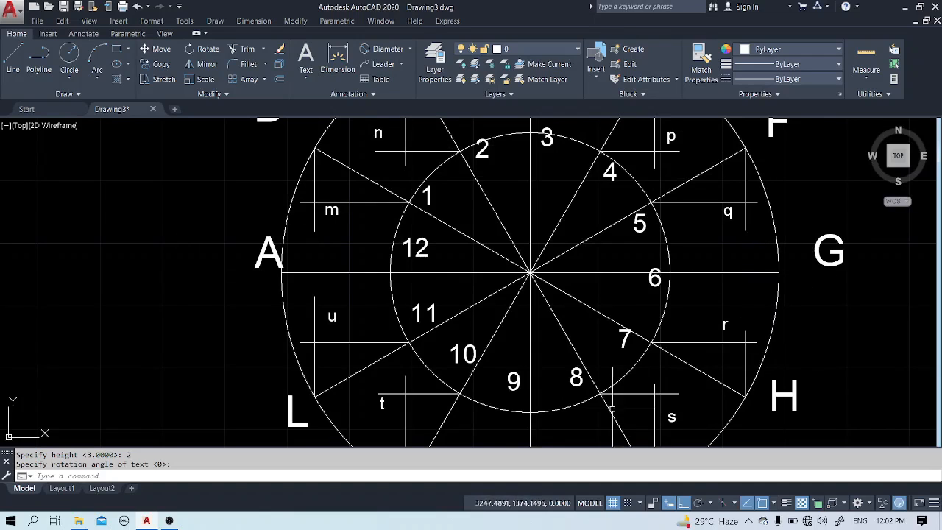
- Start a fit-point spline at A and run it through m, n, the inner circle's top point o, p and q to G
scroll(532, 400, down, 2)
middle_drag(656, 353, 649, 311)
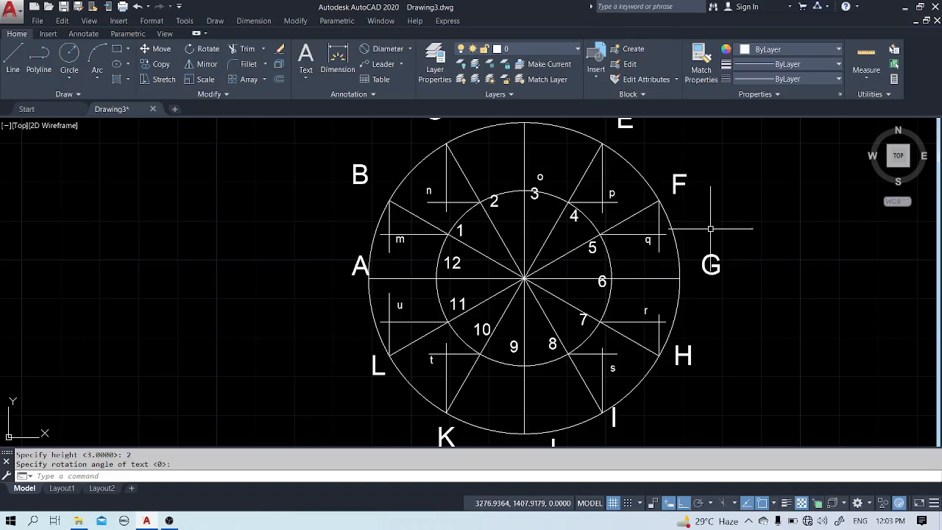
text(pl)
key(Return)
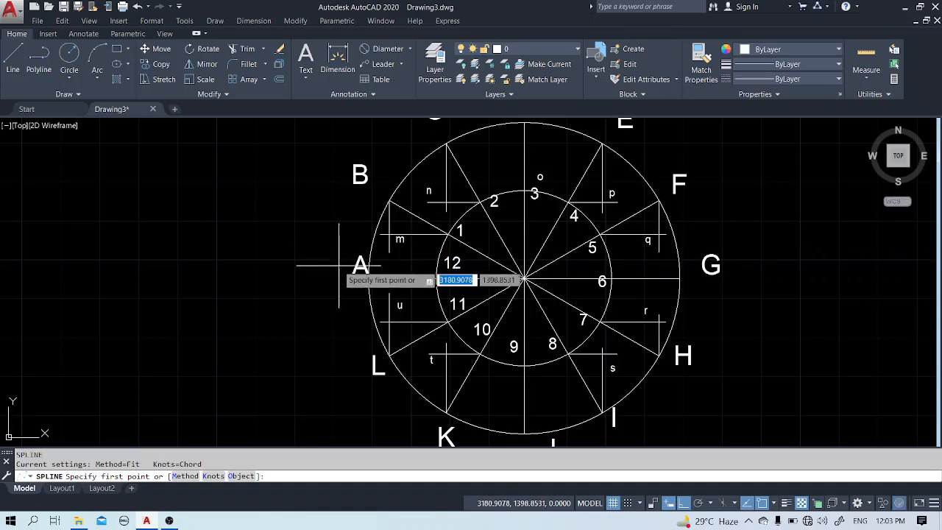
click(368, 278)
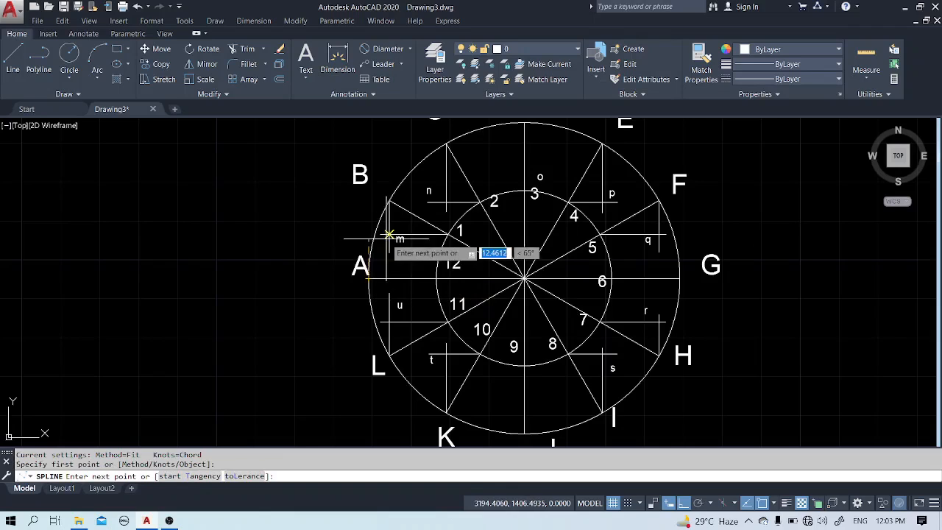
click(389, 202)
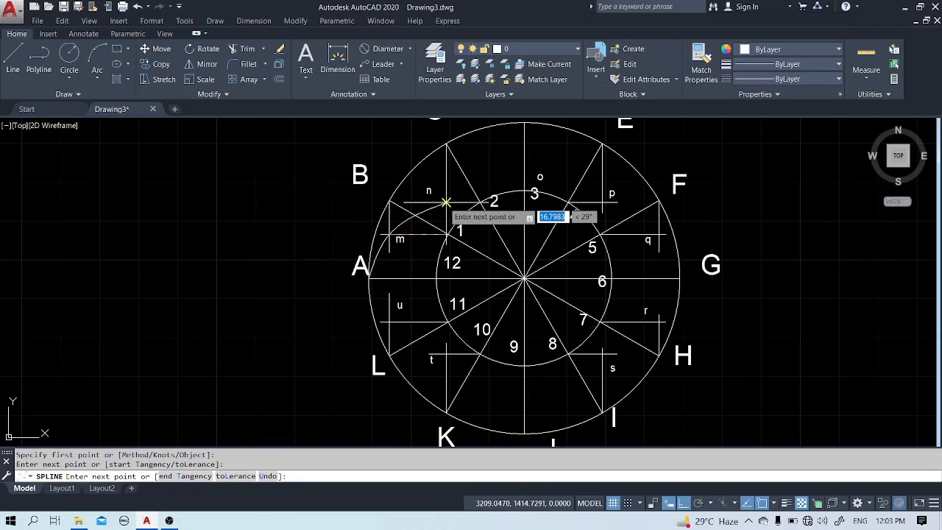
click(446, 202)
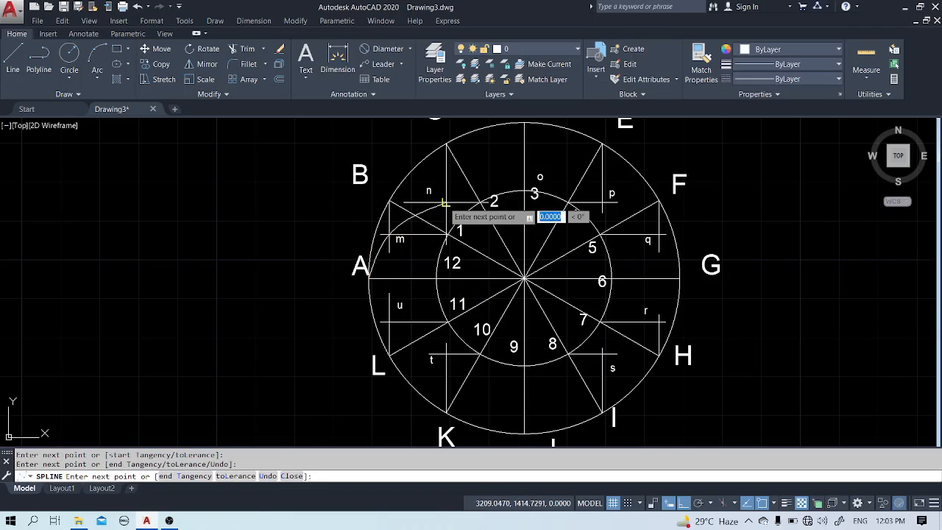
click(524, 192)
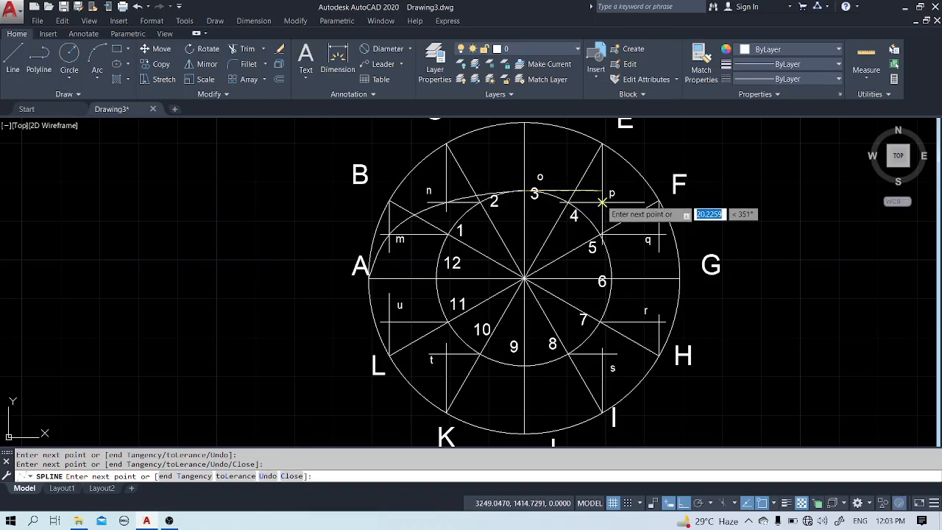
click(603, 202)
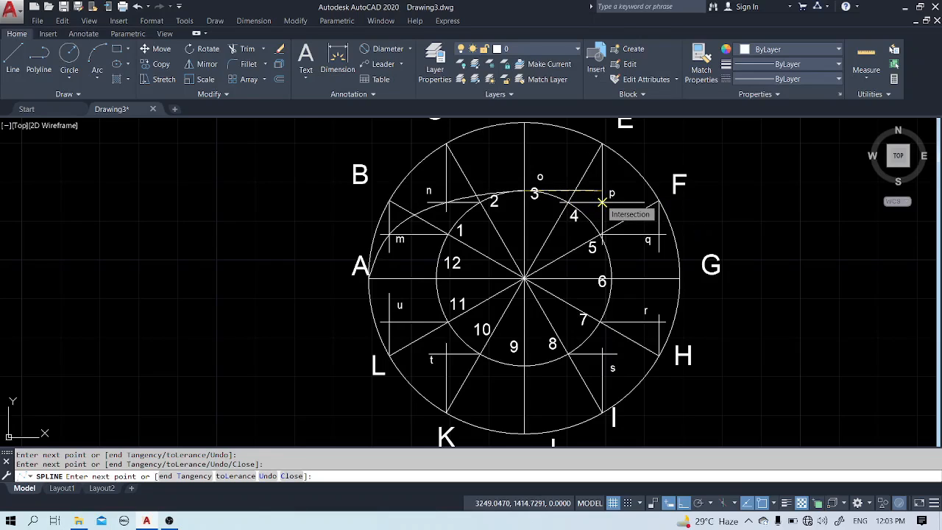
click(659, 234)
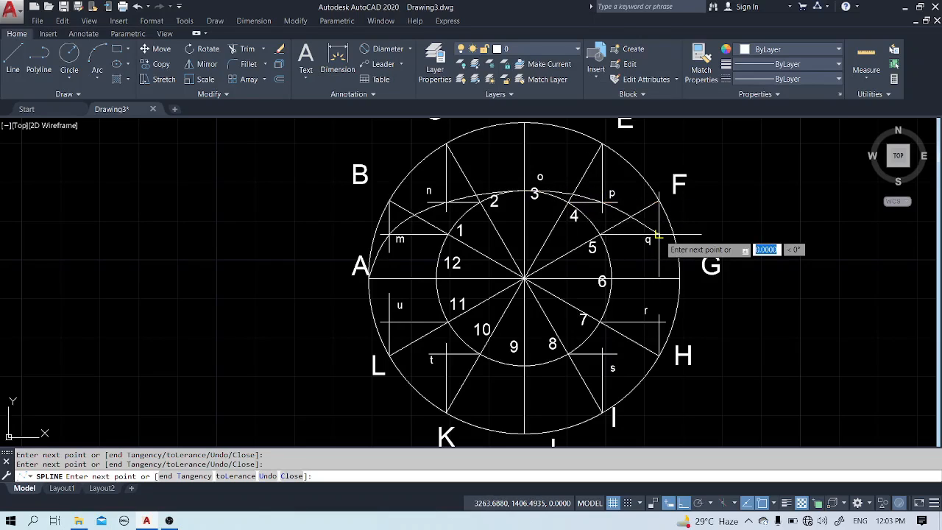
click(679, 278)
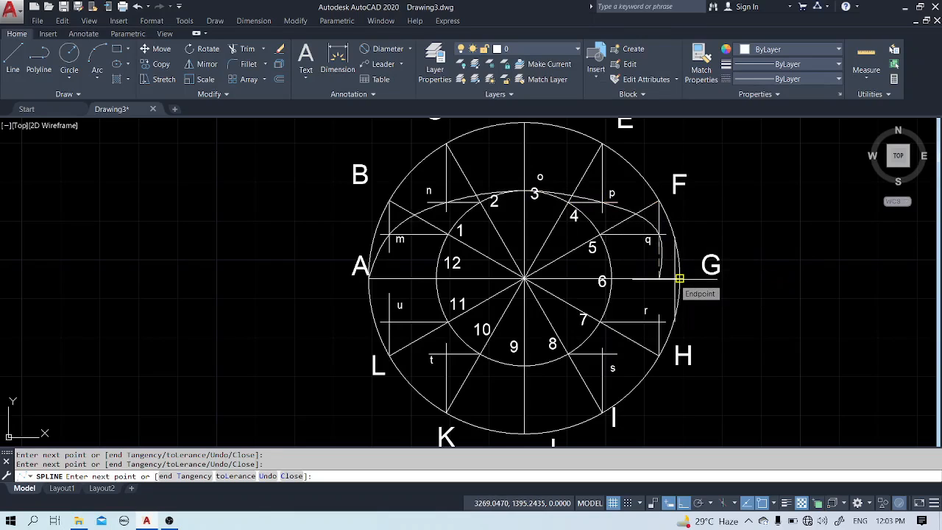
- Continue the spline from G through r, s, the inner circle's lowest point 9, t and u, ending back at A
click(659, 322)
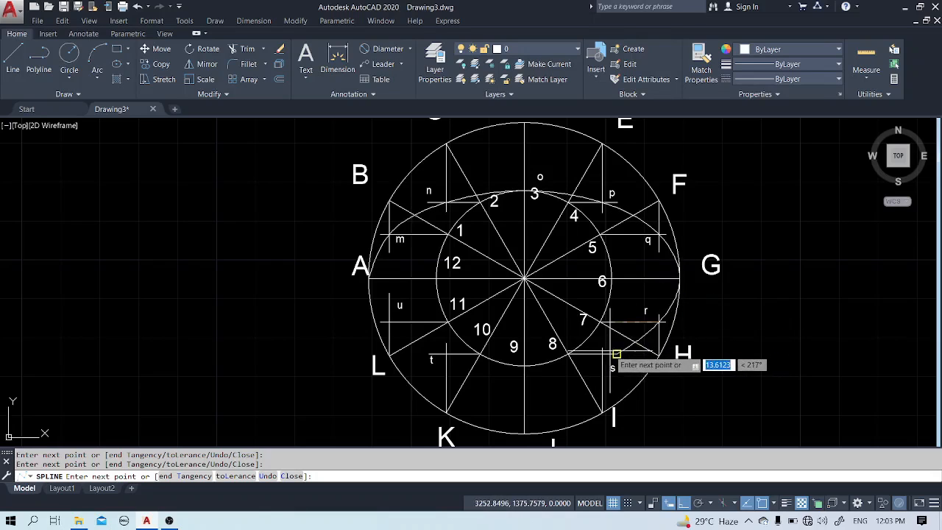
click(602, 354)
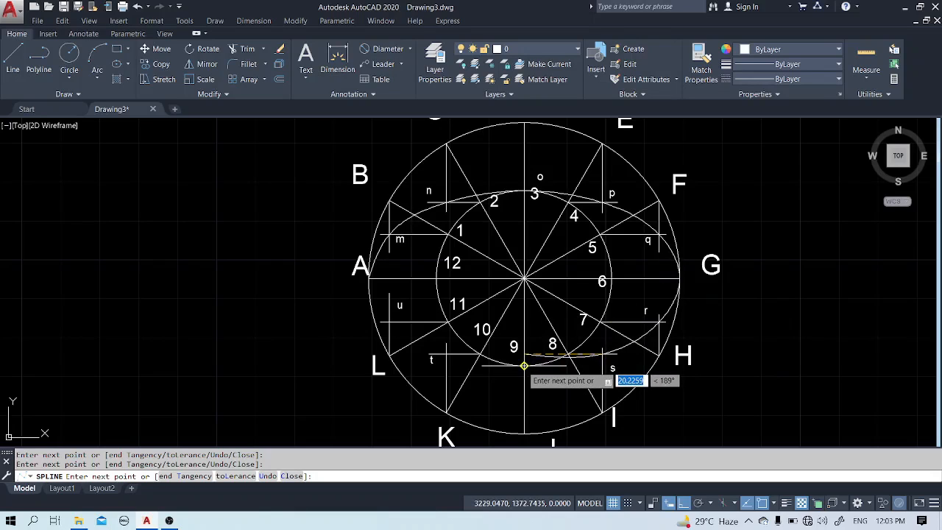
click(524, 365)
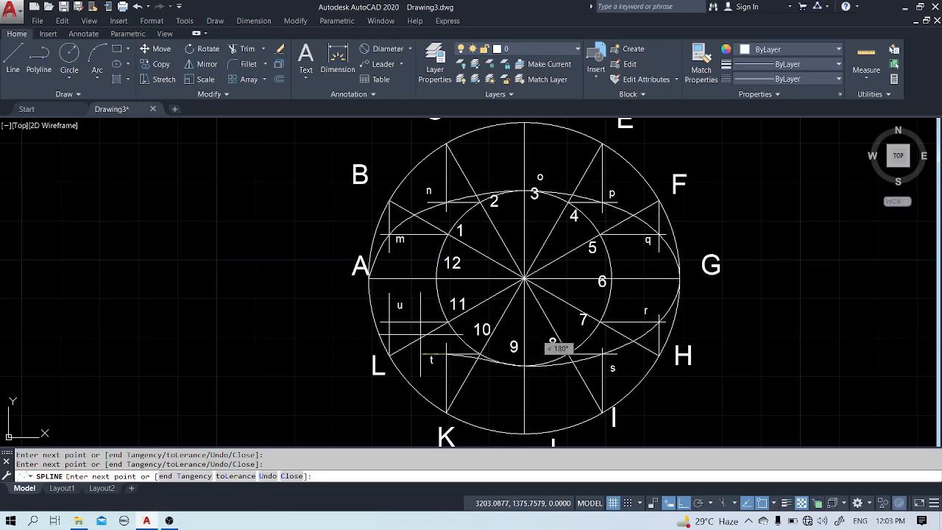
click(389, 323)
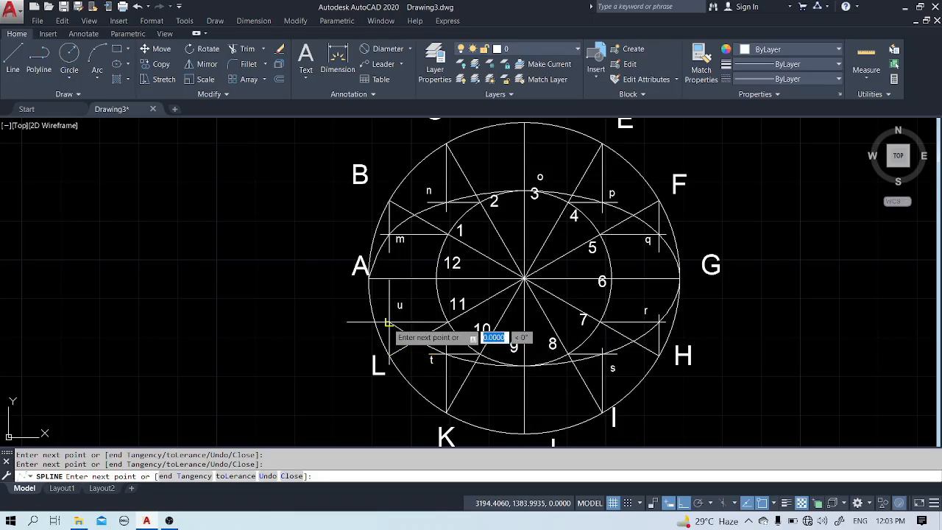
click(368, 278)
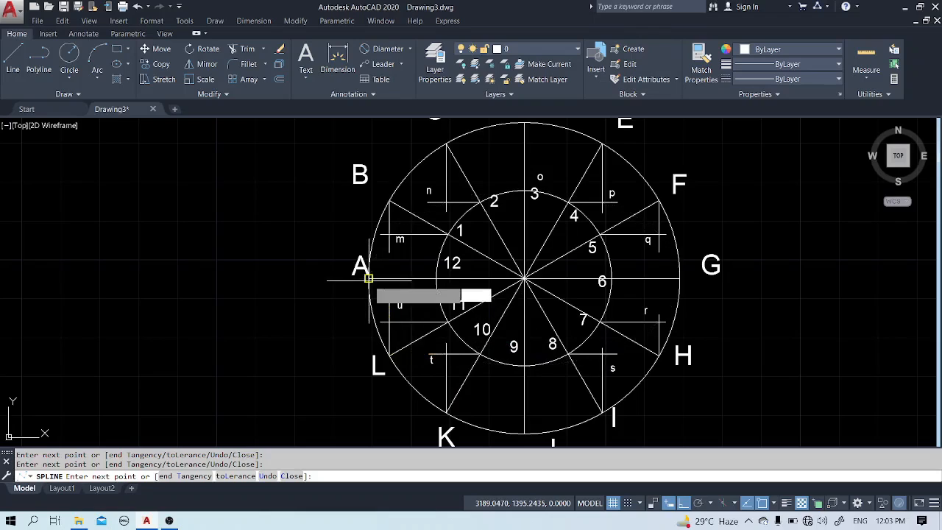
key(Return)
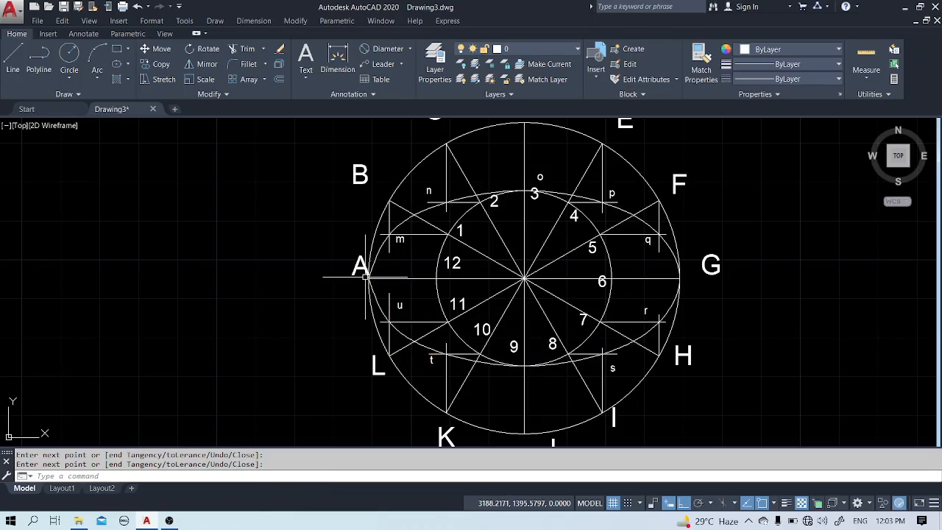
- Change the colour of the elliptical spline to green
click(619, 210)
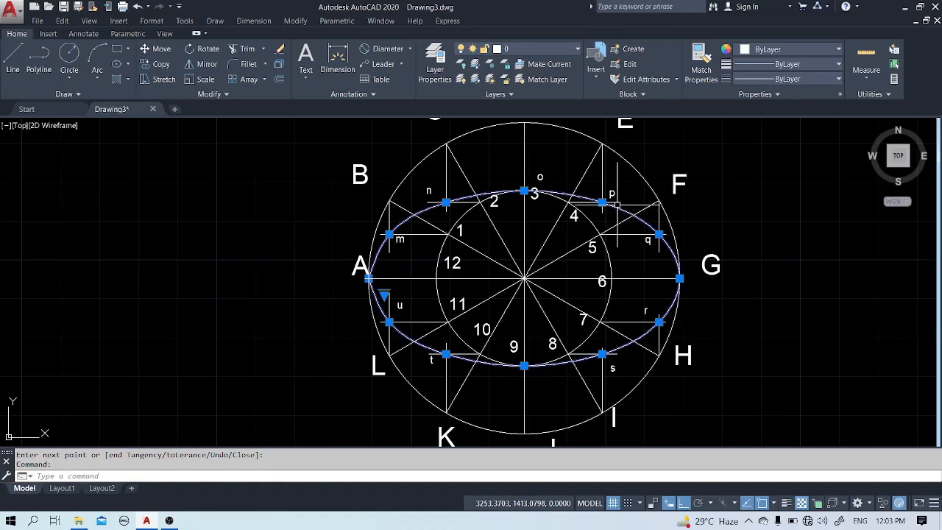
click(780, 49)
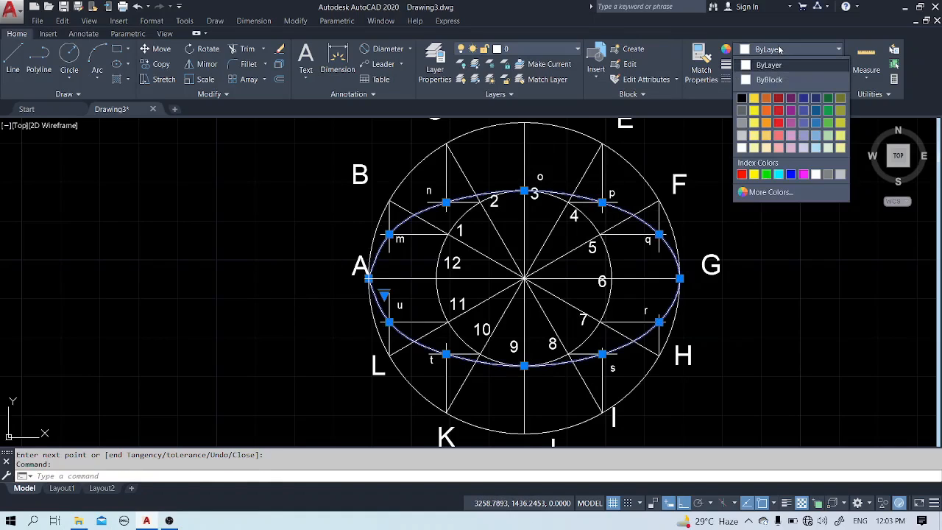
click(766, 175)
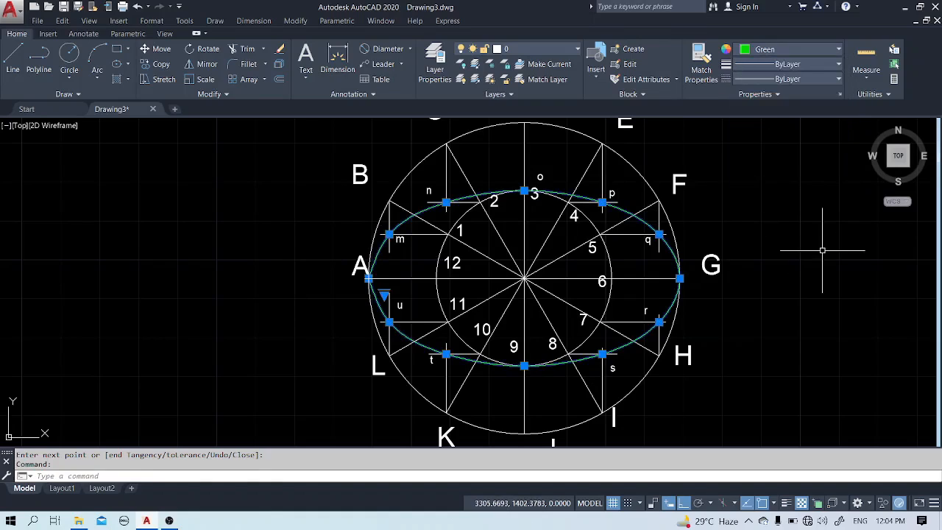
key(Escape)
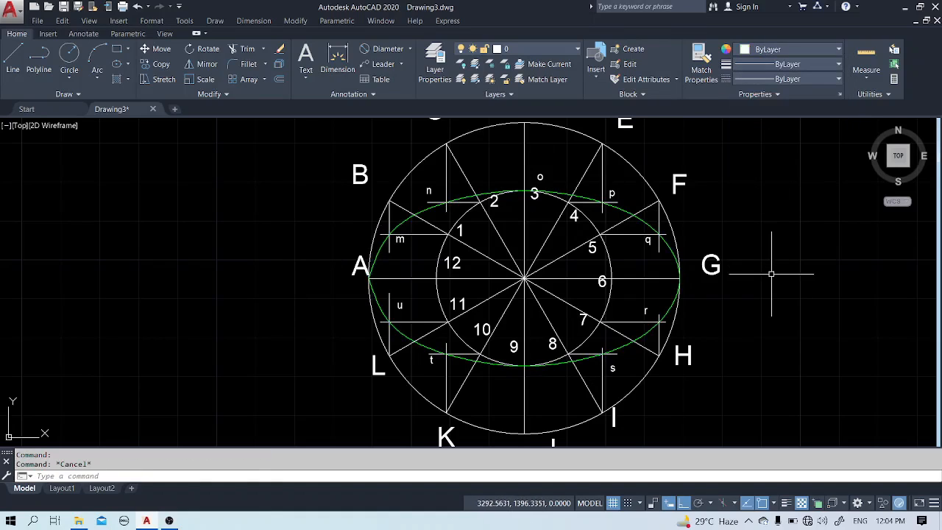
- Add diameter dimensions to the inner and outer circles, with their texts outside the figure beyond F–G and between D and E
scroll(762, 315, down, 2)
middle_drag(773, 334, 577, 327)
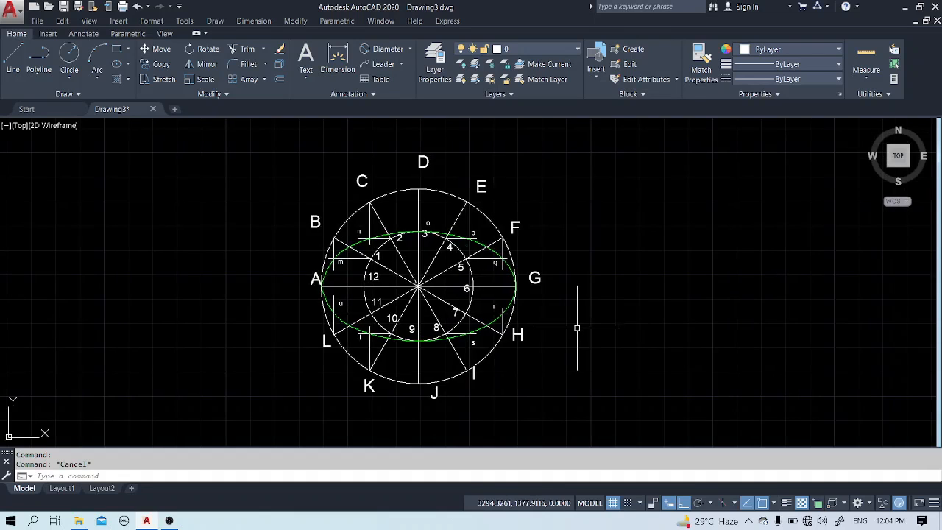
key(Return)
key(Return)
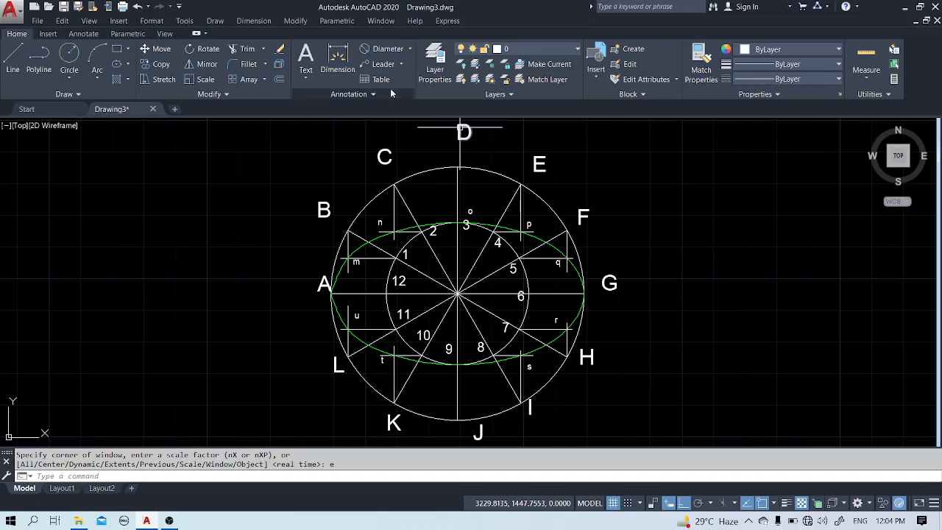
click(385, 49)
click(523, 277)
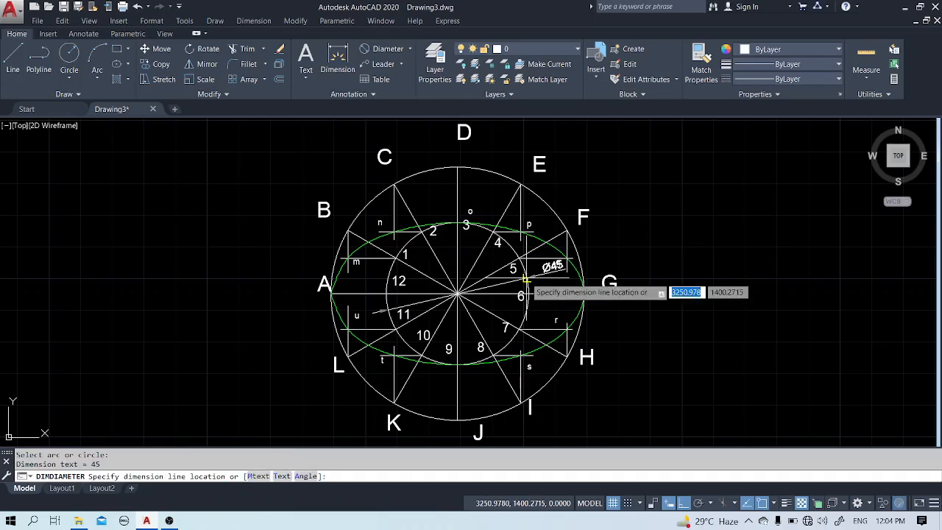
click(693, 244)
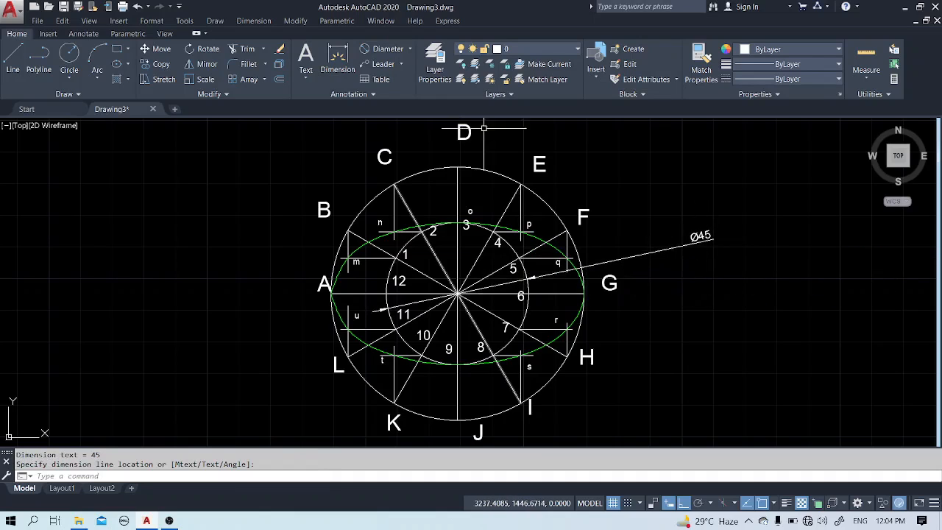
click(481, 172)
click(500, 141)
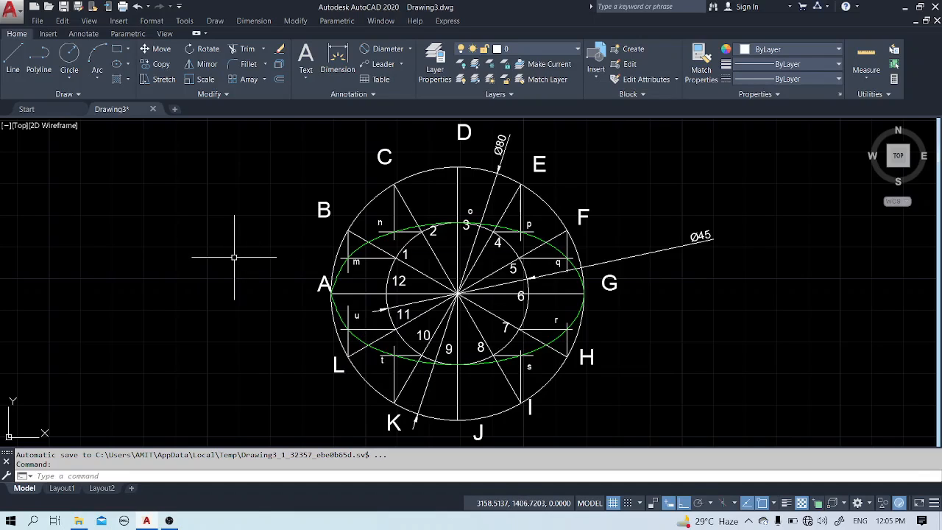
click(249, 296)
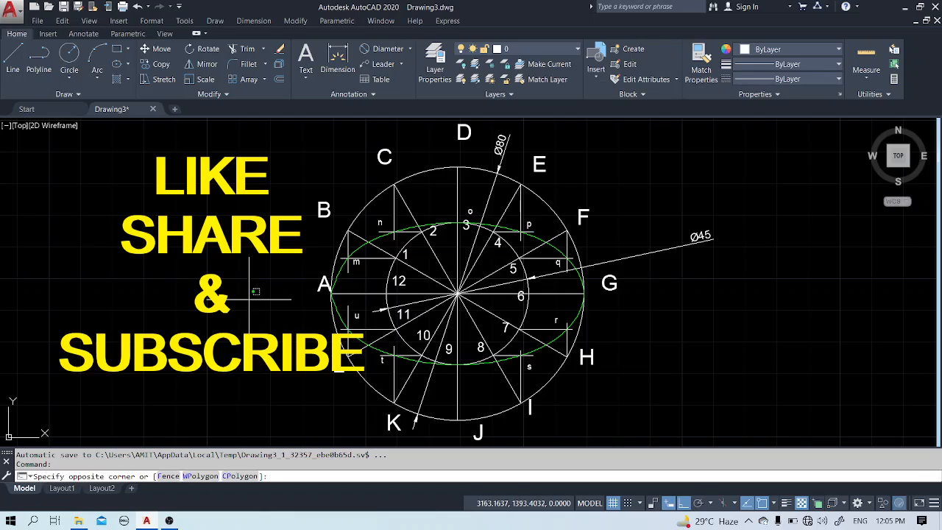
middle_drag(251, 297, 418, 297)
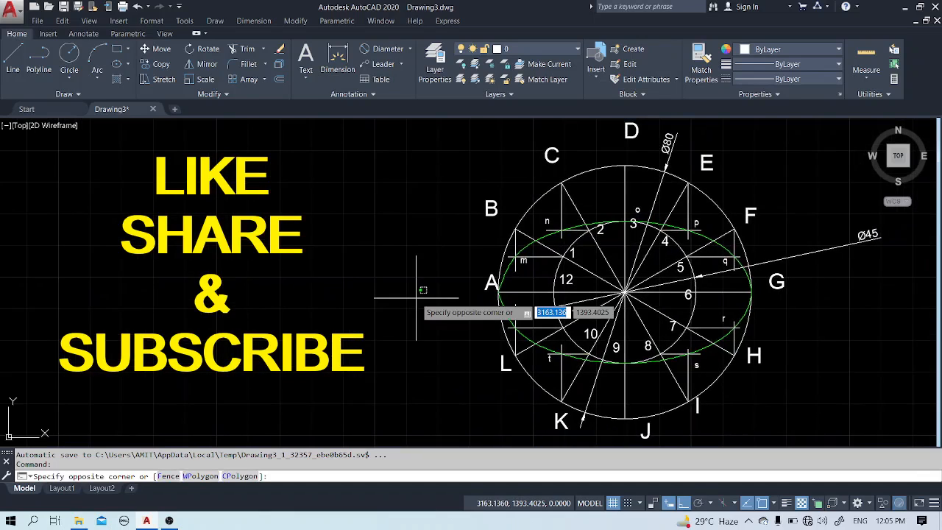
click(404, 297)
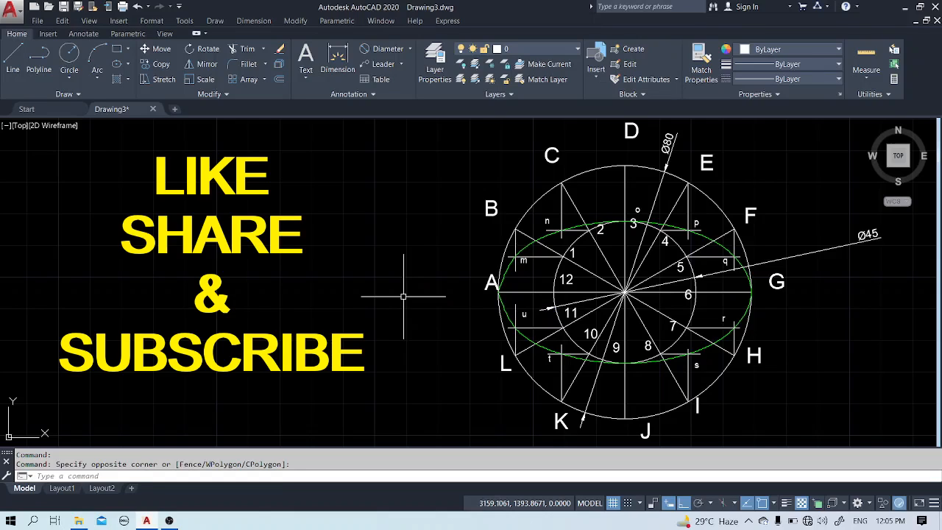